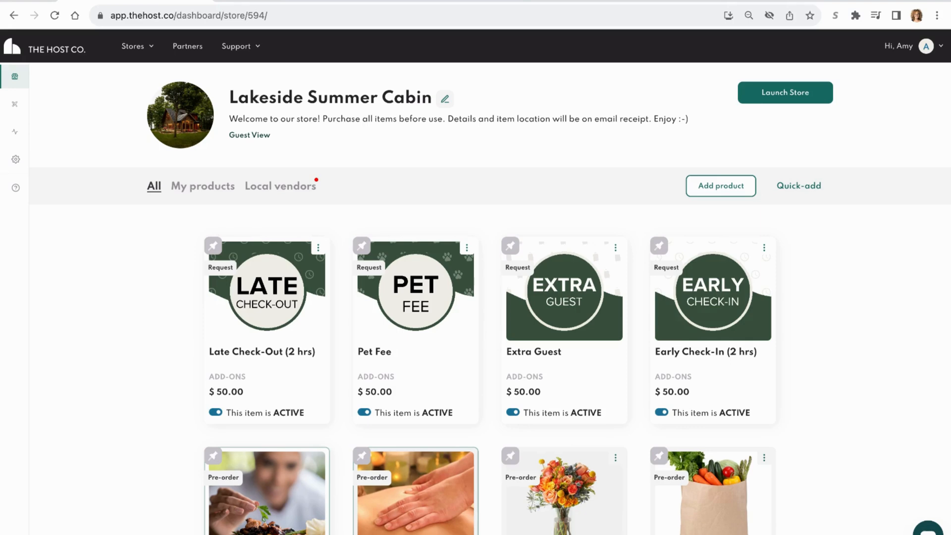
# - Look through the Lakeside Summer Cabin store's full product list, including its add-ons, local vendor items and inactive products
pyautogui.scroll(-3, 490, 297)
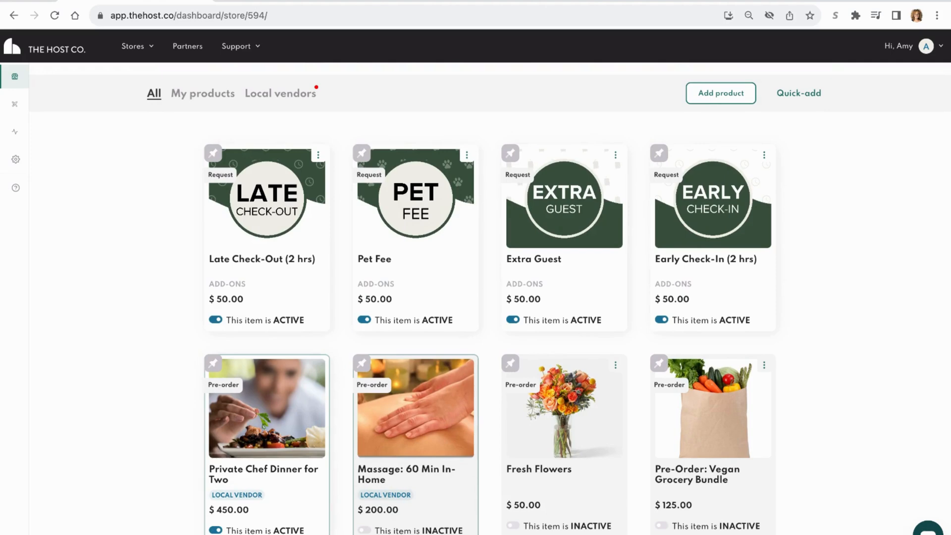
pyautogui.scroll(-4, 490, 297)
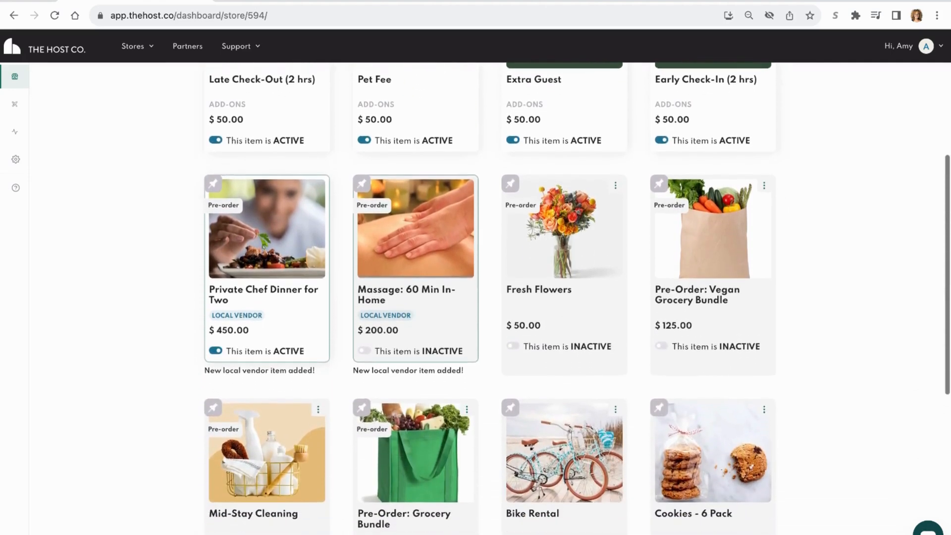
pyautogui.scroll(-1, 491, 297)
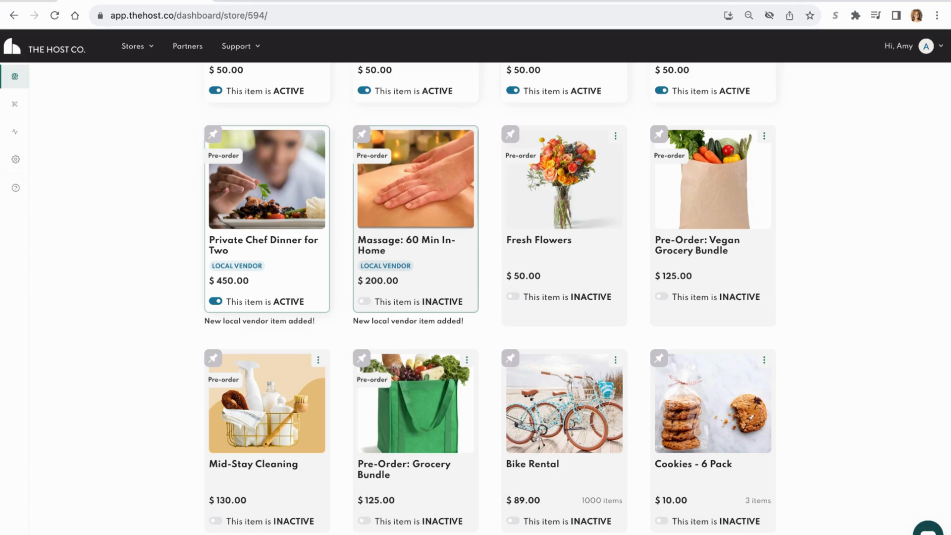
pyautogui.scroll(-3, 577, 298)
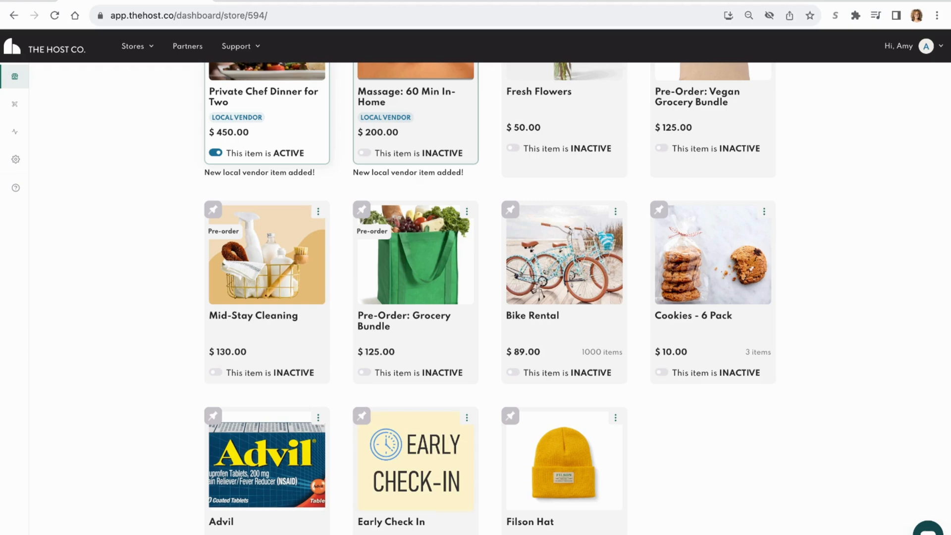
pyautogui.scroll(5, 578, 297)
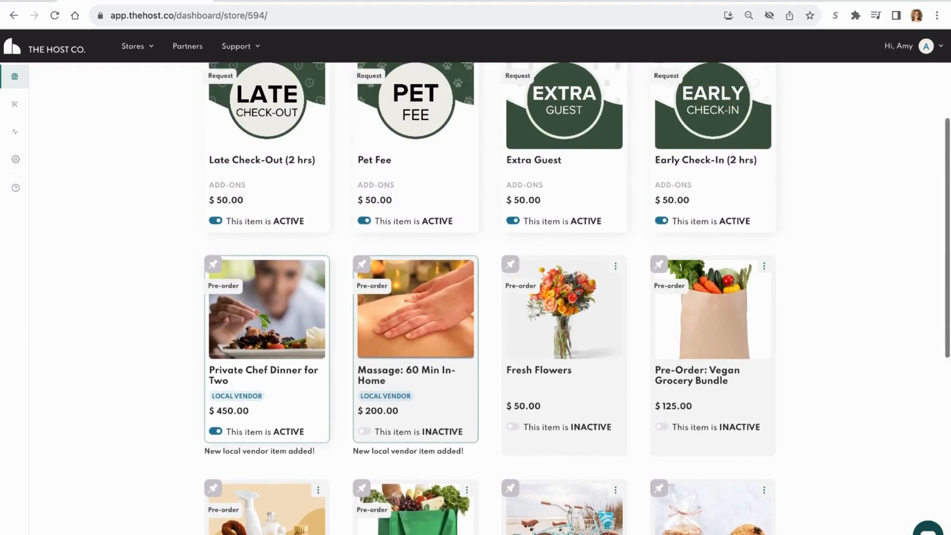
pyautogui.scroll(5, 577, 297)
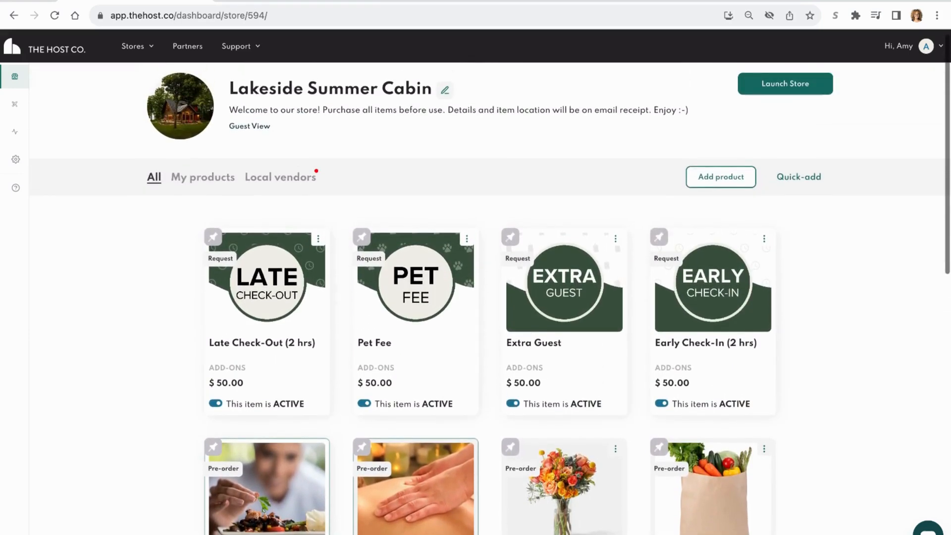
pyautogui.scroll(1, 577, 297)
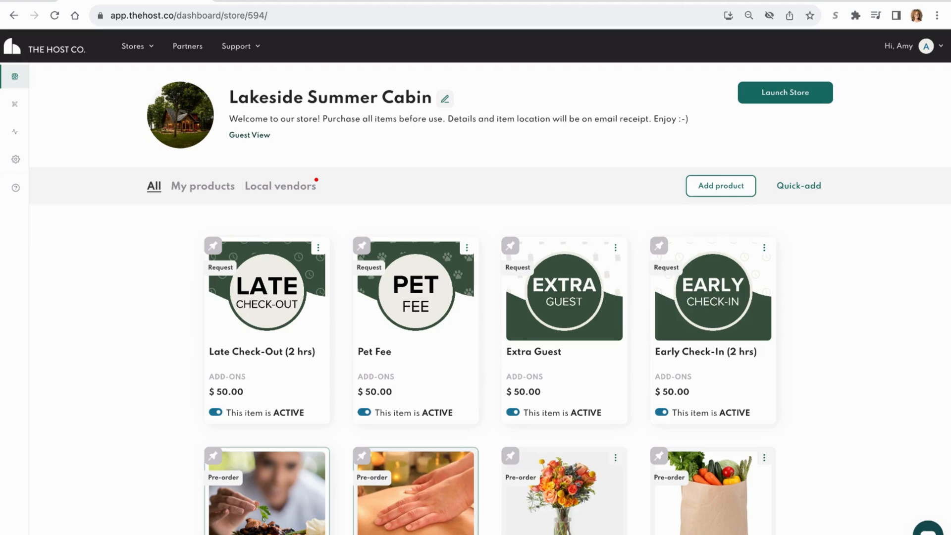
# - Review the store's signage designs and sales report, and look at the available Manage and Support options
pyautogui.moveTo(13, 121)
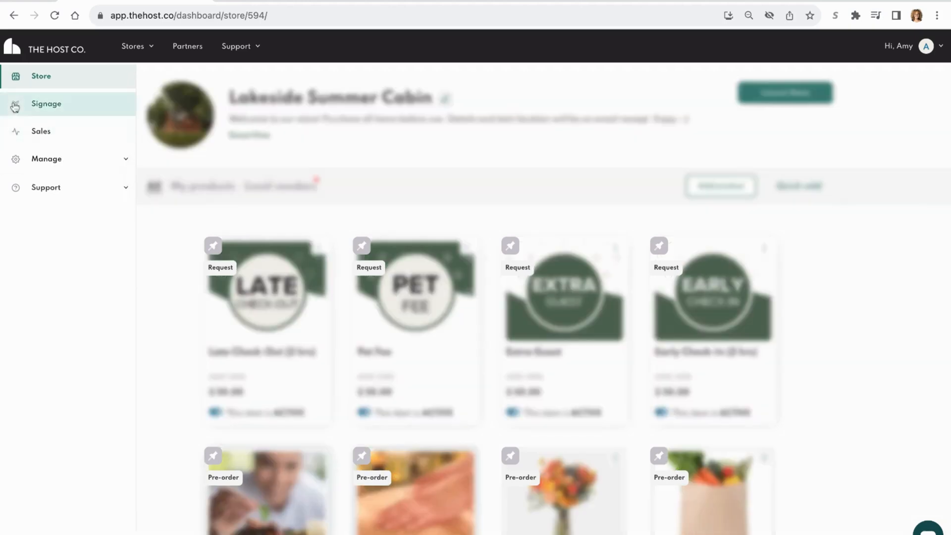
pyautogui.click(18, 107)
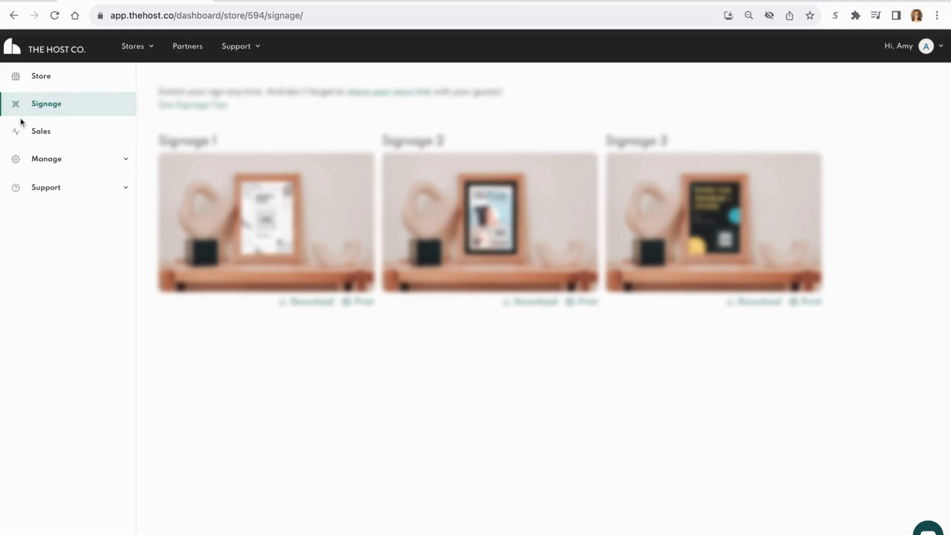
pyautogui.click(19, 137)
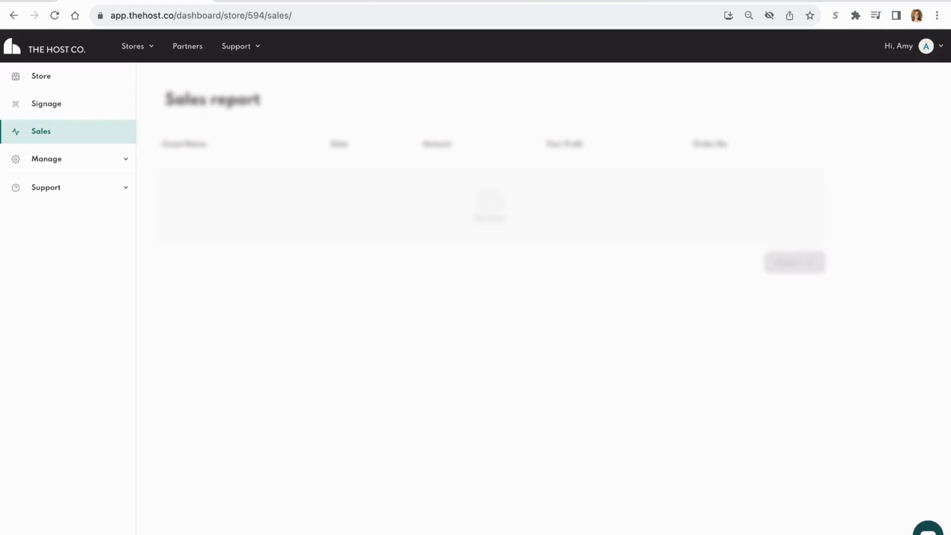
pyautogui.moveTo(19, 157)
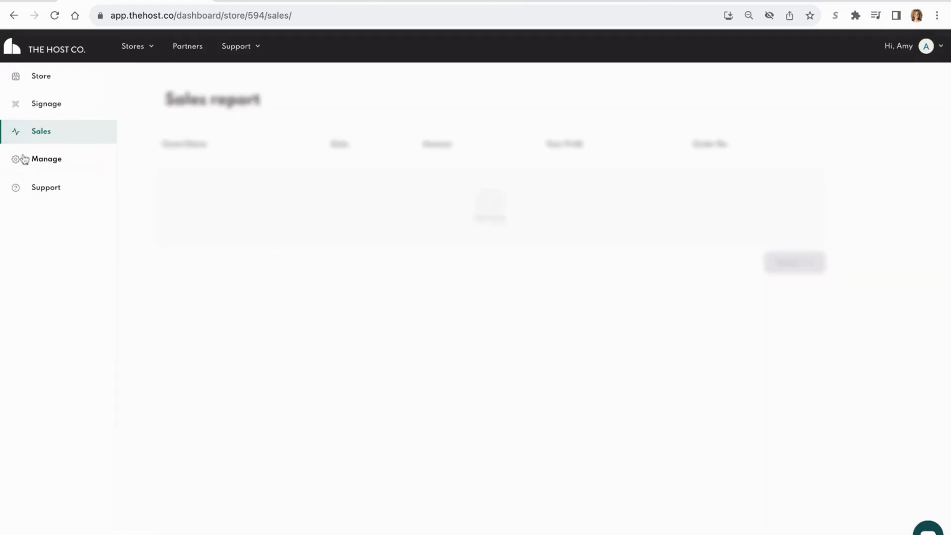
pyautogui.click(124, 164)
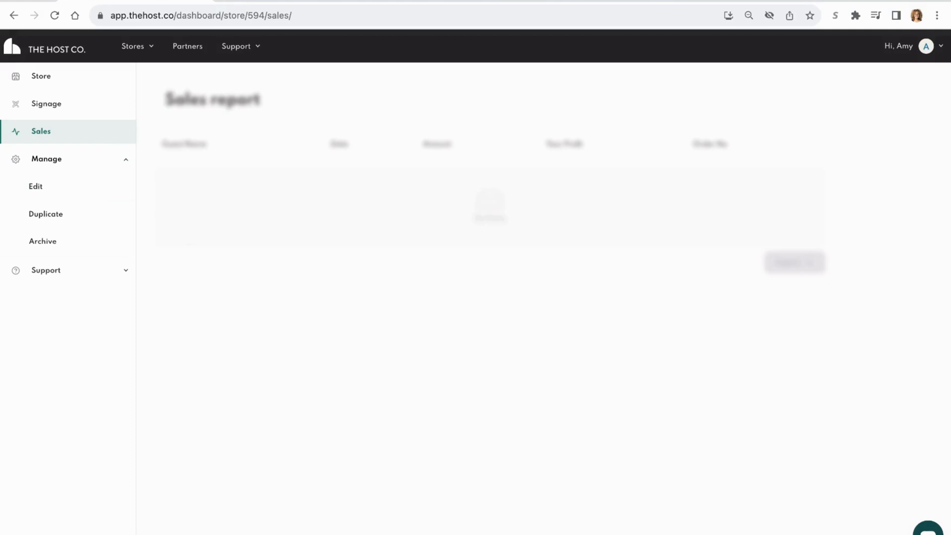
pyautogui.click(125, 272)
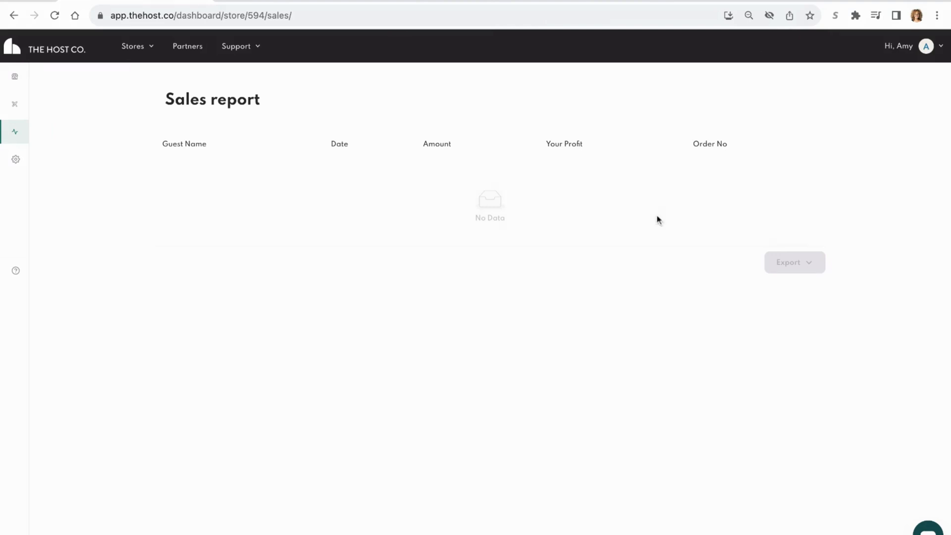
# - Return to the store page and review the automated launch message, highlighting its store link before closing it
pyautogui.click(19, 83)
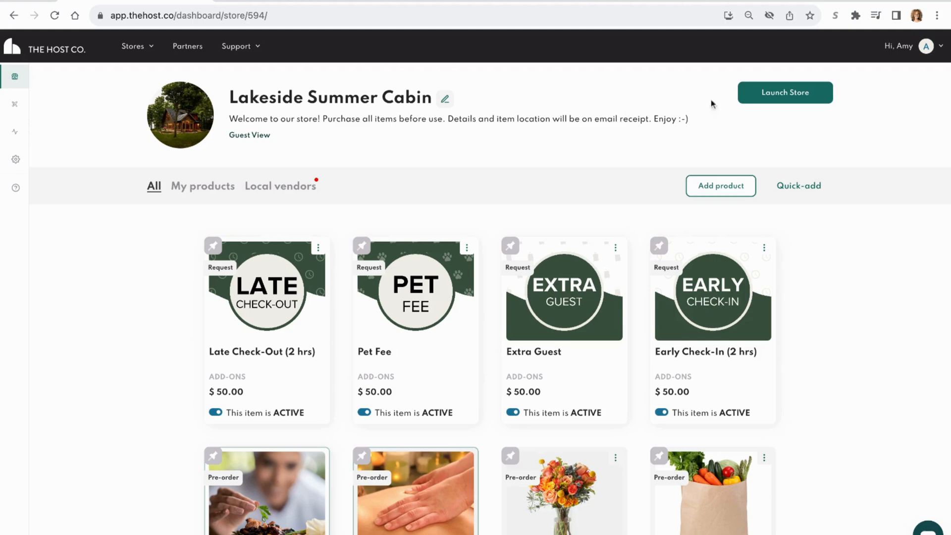
pyautogui.click(782, 95)
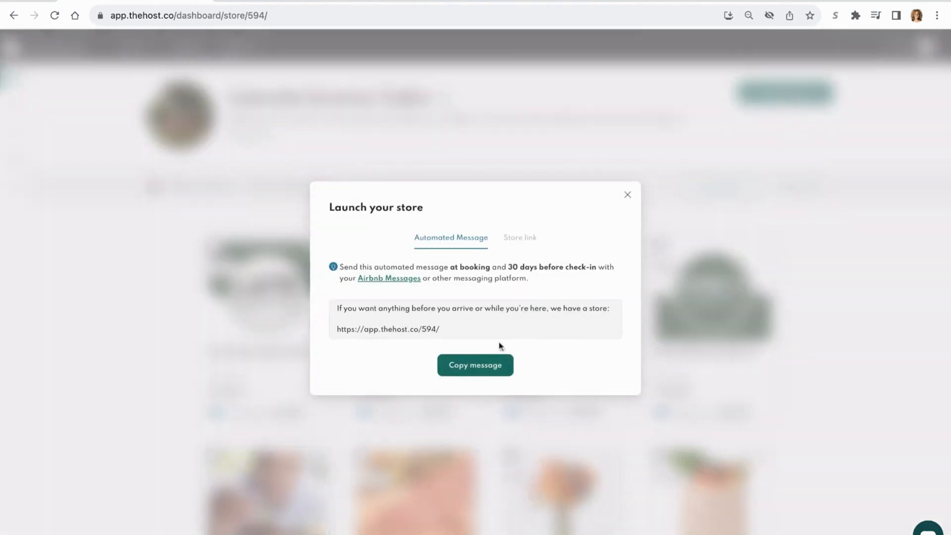
pyautogui.moveTo(442, 330); pyautogui.dragTo(337, 330)
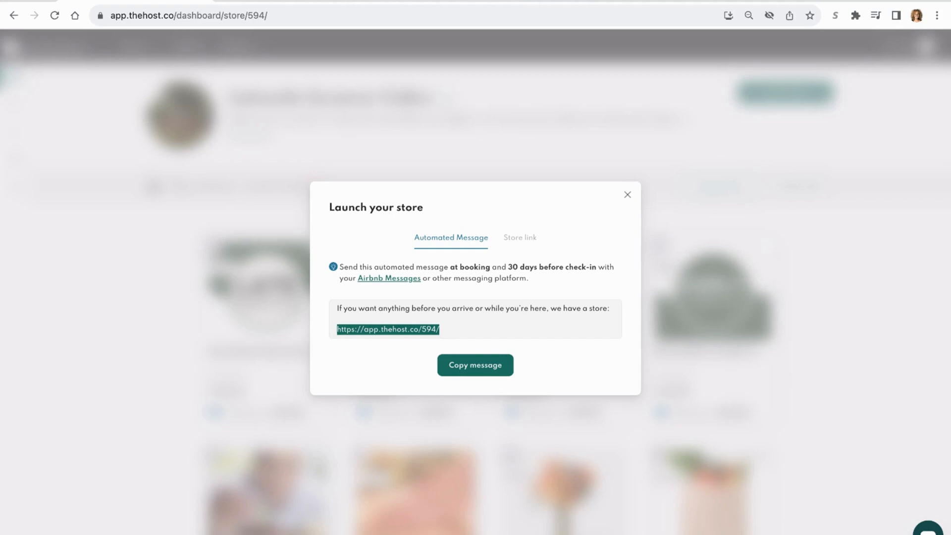
pyautogui.click(627, 195)
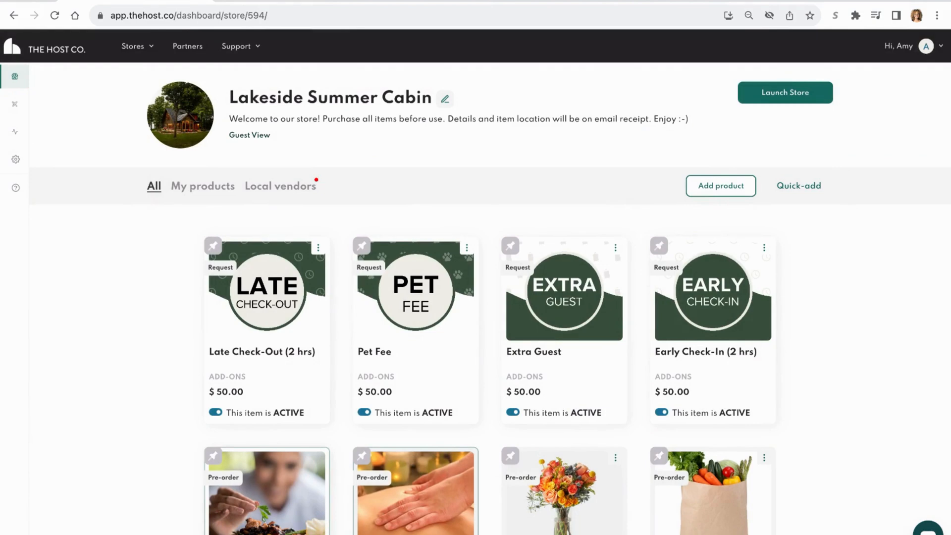
# - Open the store's guest view and read the full description of the Late Check-Out (2 hrs) product
pyautogui.click(250, 136)
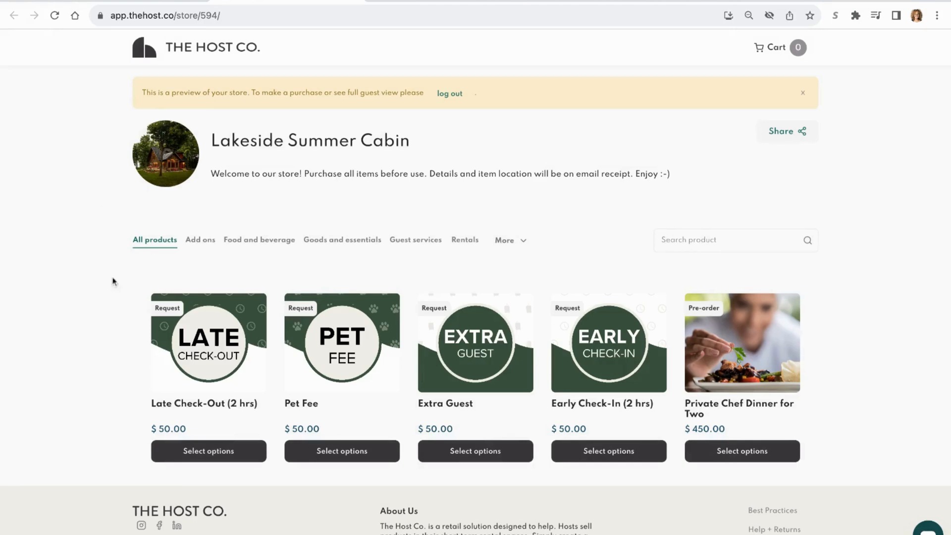
pyautogui.click(208, 452)
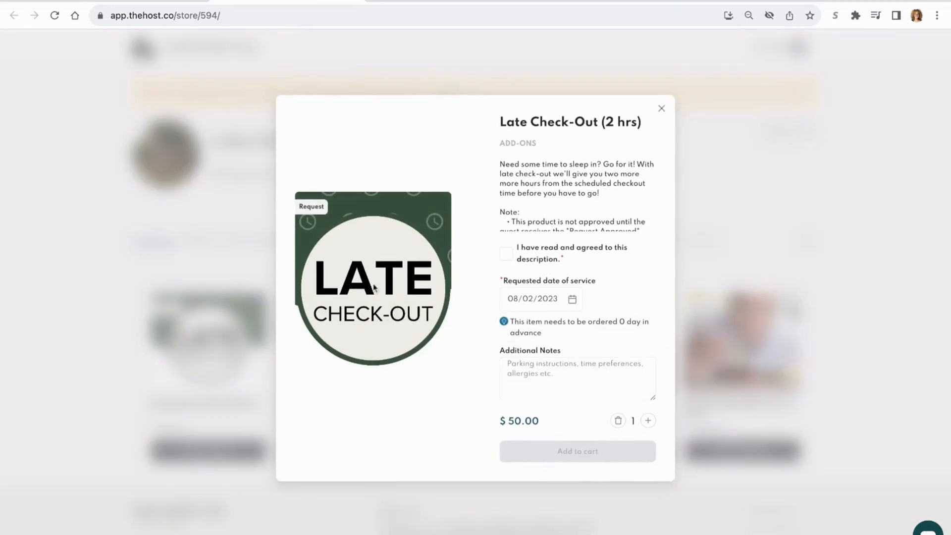
pyautogui.scroll(-2, 551, 207)
pyautogui.scroll(-1, 551, 207)
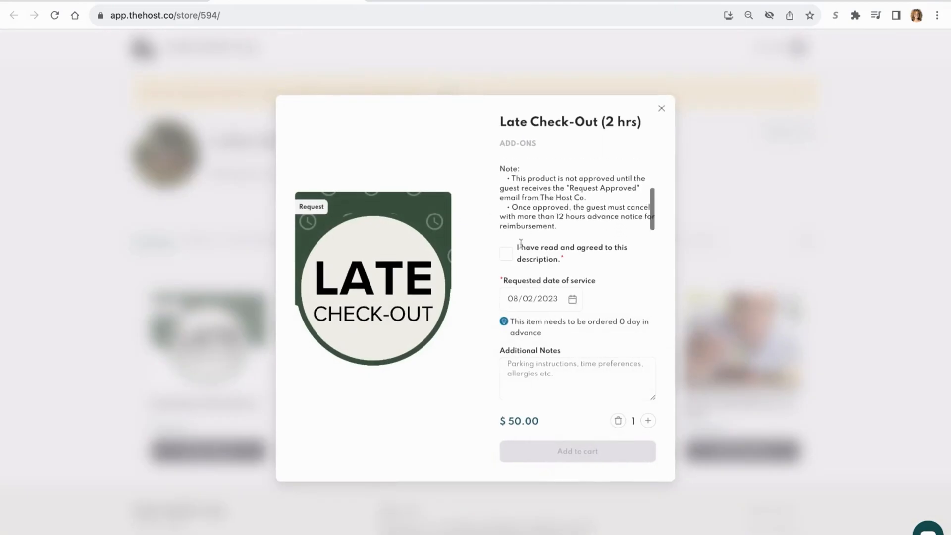
# - Agree to the Late Check-Out description and check the service date calendar, leaving the product without adding it to the cart
pyautogui.click(506, 254)
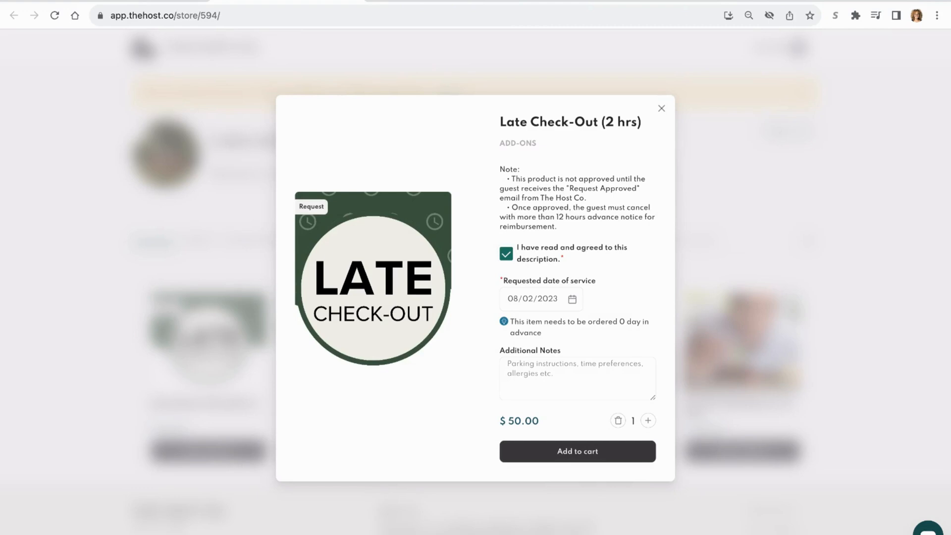
pyautogui.click(571, 300)
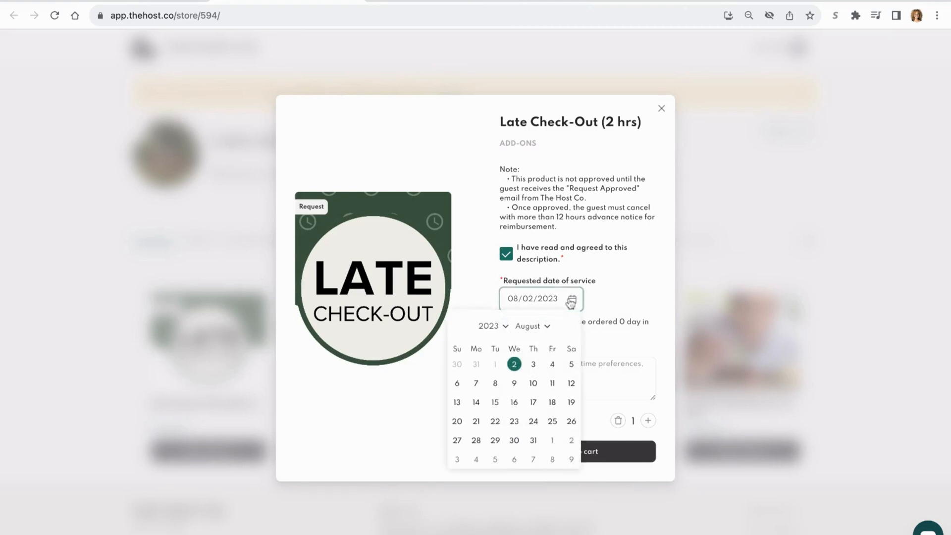
pyautogui.click(593, 303)
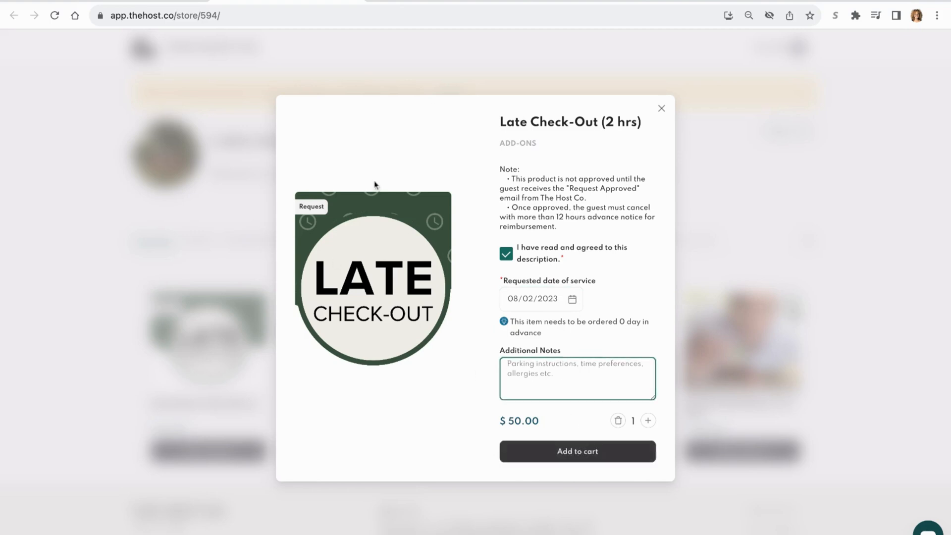
pyautogui.click(662, 108)
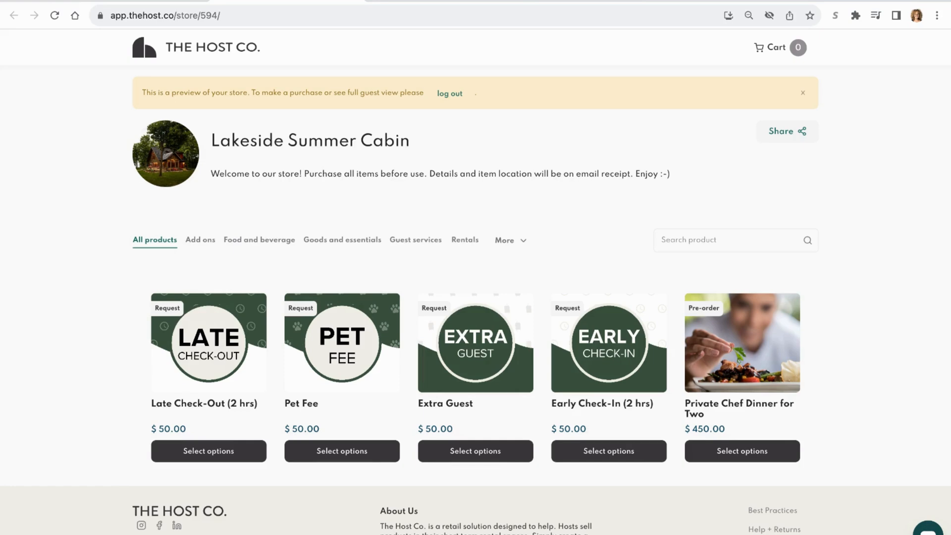
# - Return to the store dashboard and view the host-side details of the Late Check-Out (2 hrs) product, closing them when done
pyautogui.click(135, 1)
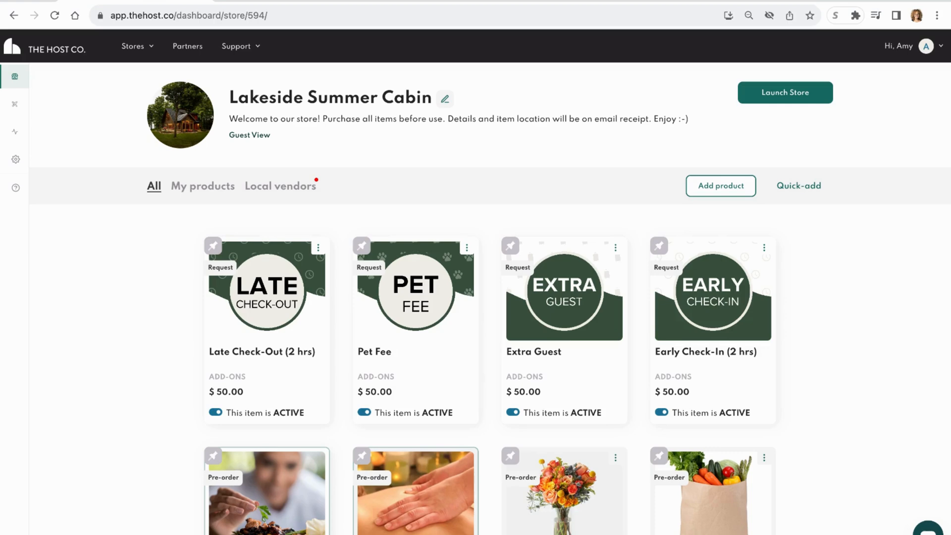
pyautogui.scroll(-1, 132, 444)
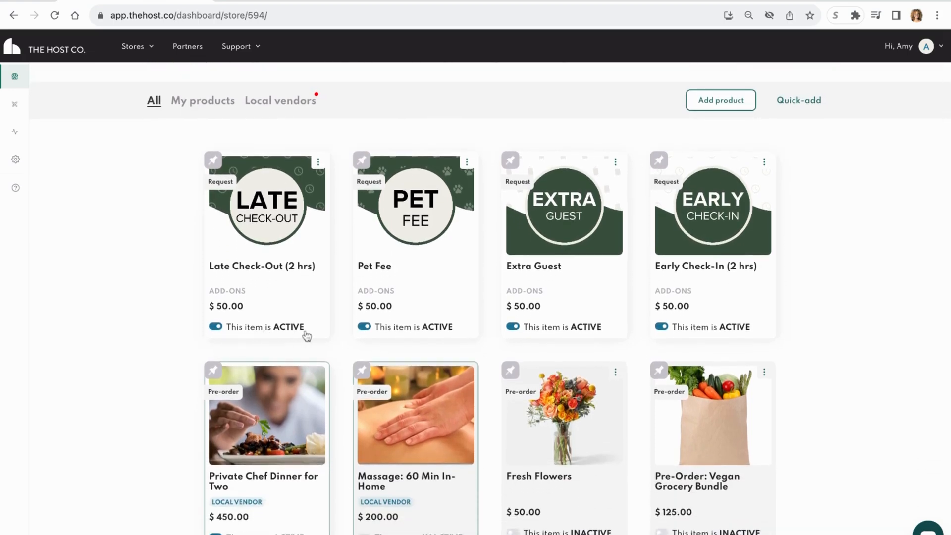
pyautogui.moveTo(280, 328); pyautogui.dragTo(306, 334)
pyautogui.click(306, 335)
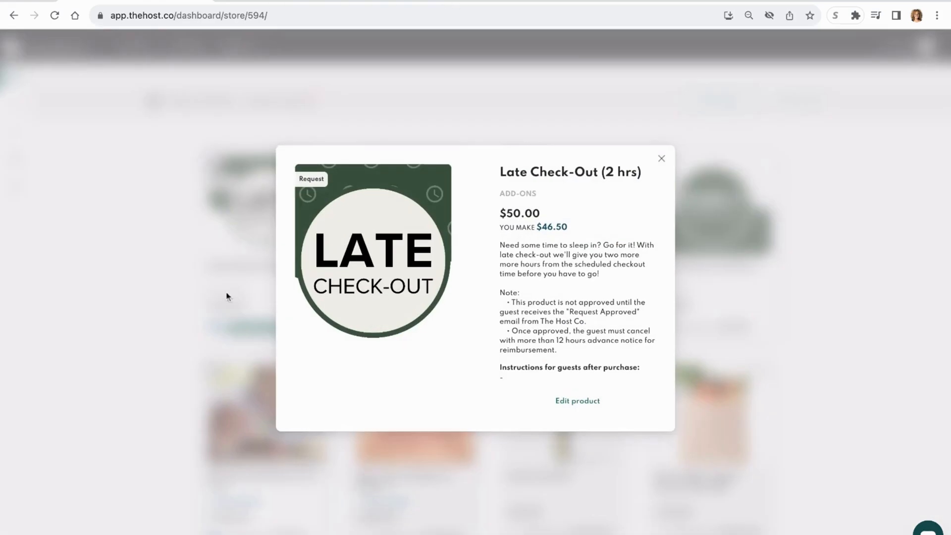
pyautogui.click(662, 161)
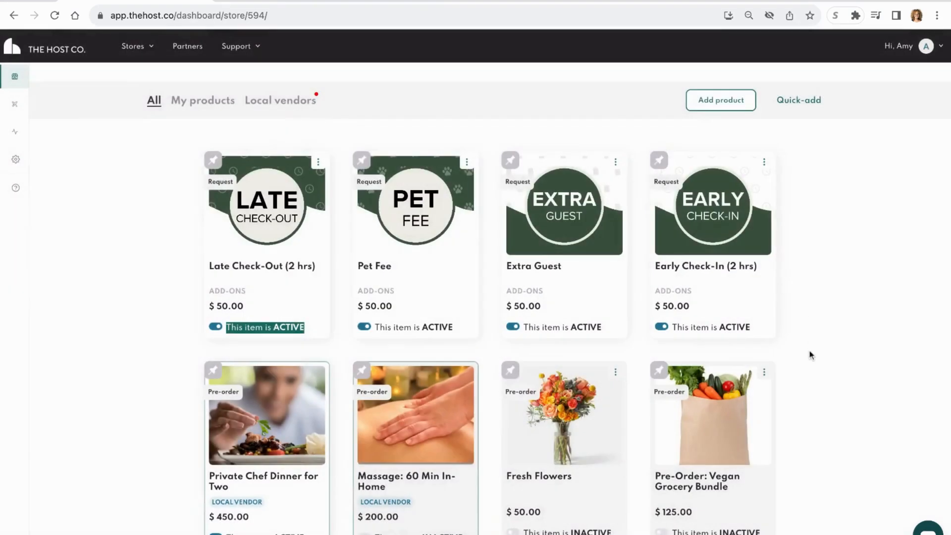
# - Activate the inactive Bike Rental and Mid-Stay Cleaning products in the store
pyautogui.scroll(-2, 810, 355)
pyautogui.scroll(-3, 810, 355)
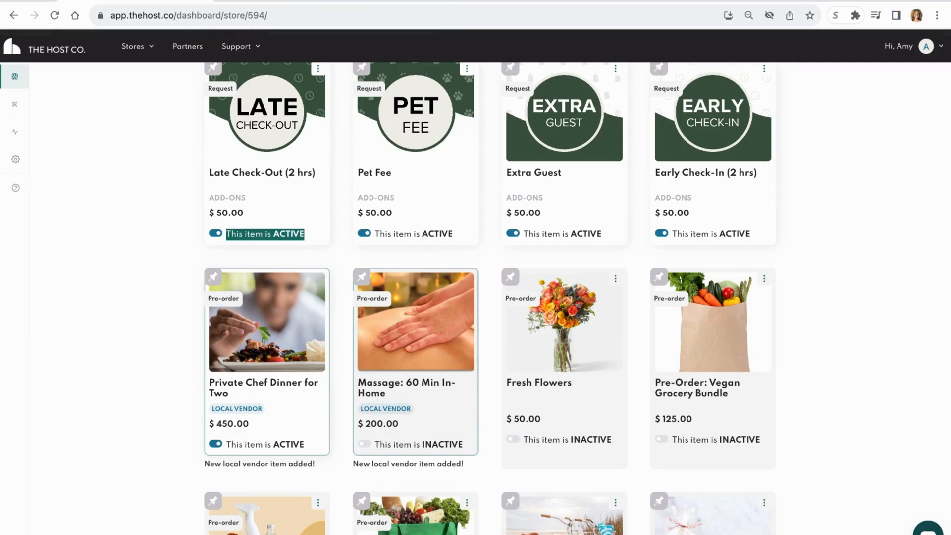
pyautogui.click(157, 389)
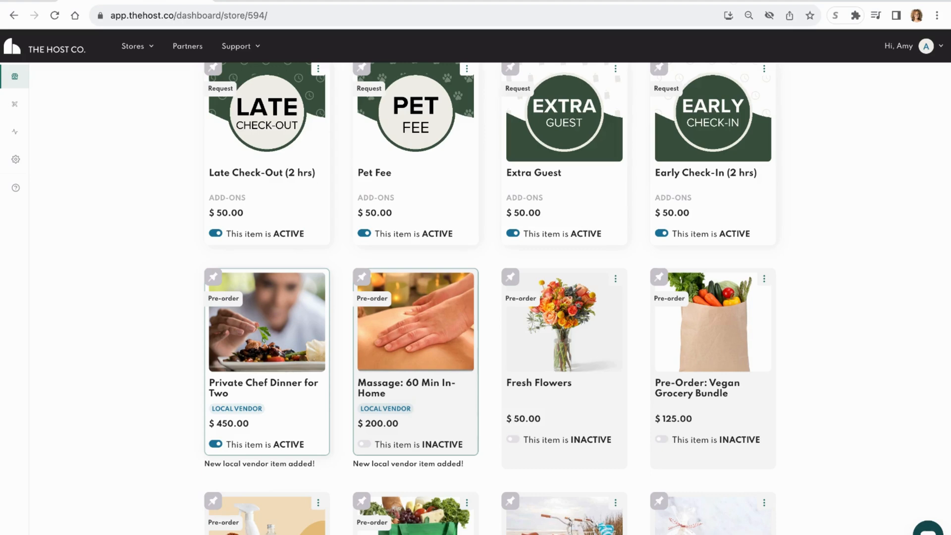
pyautogui.scroll(-4, 475, 298)
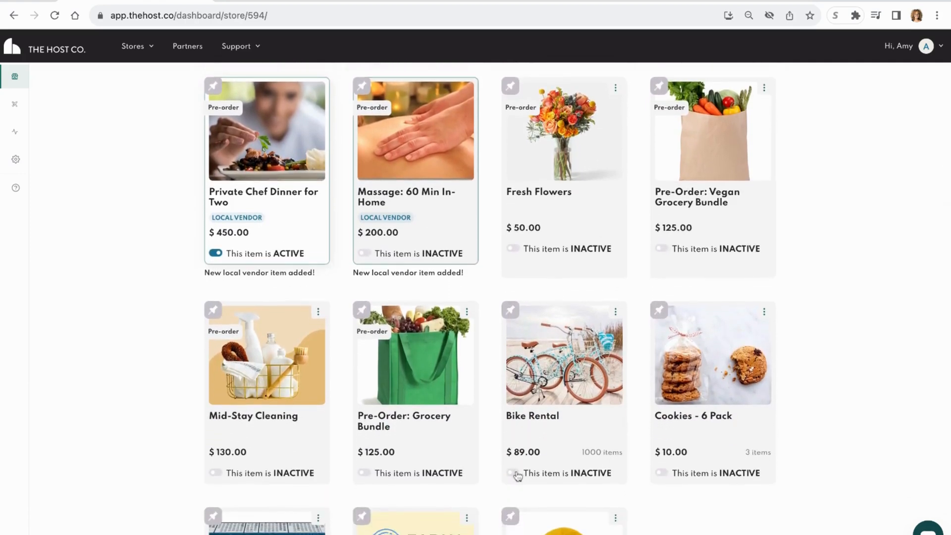
pyautogui.click(515, 474)
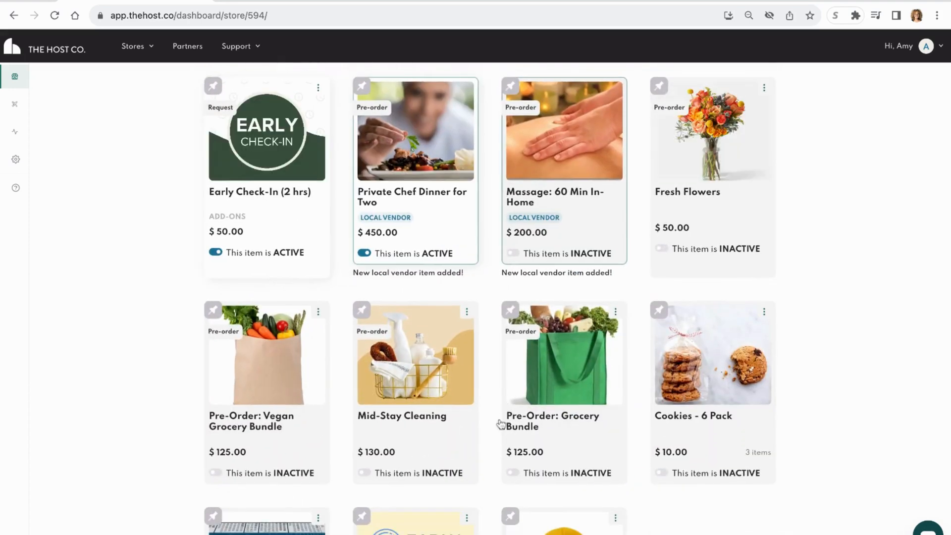
pyautogui.click(365, 472)
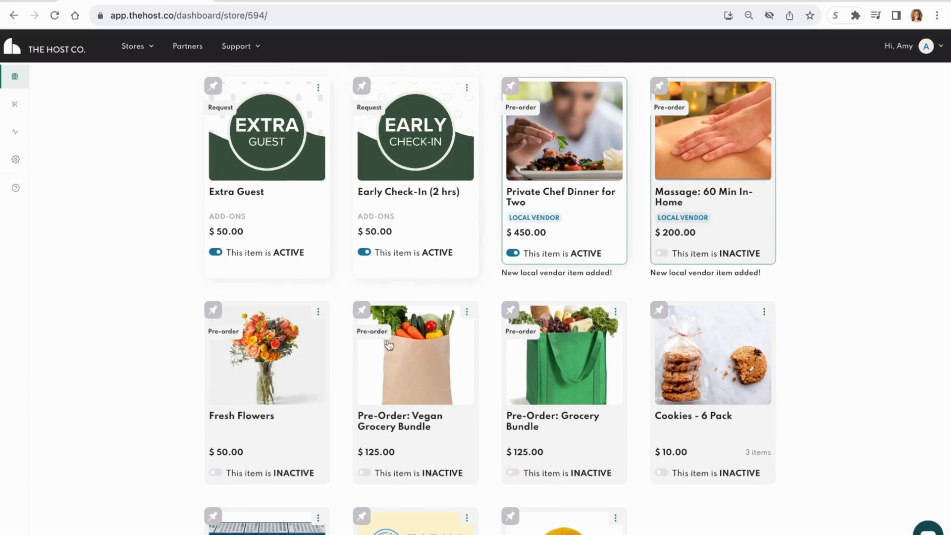
# - Activate the inactive Advil product in the store
pyautogui.scroll(-3, 772, 372)
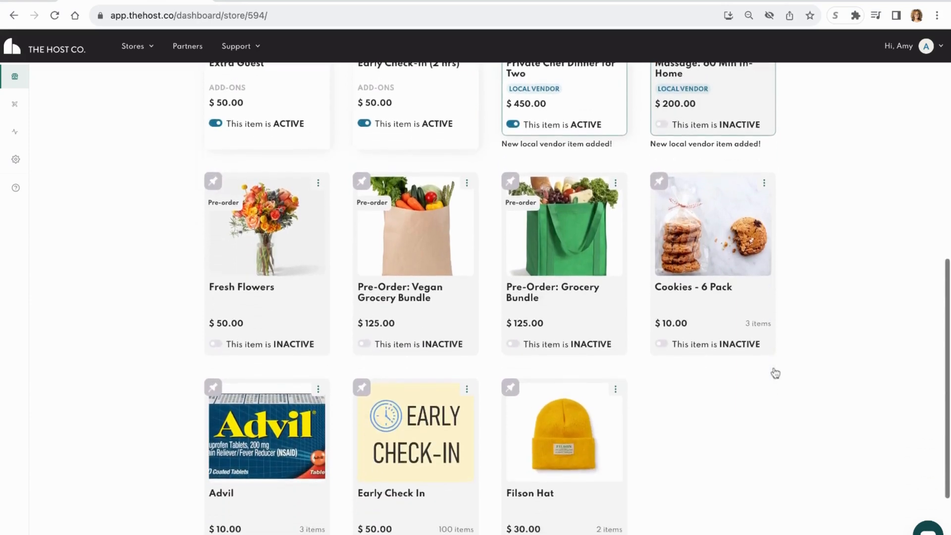
pyautogui.scroll(-2, 775, 373)
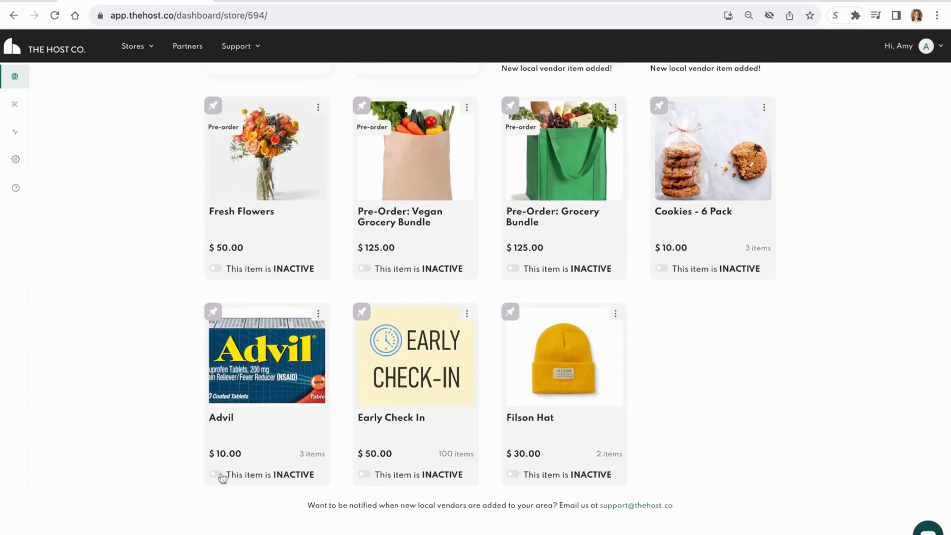
pyautogui.click(217, 475)
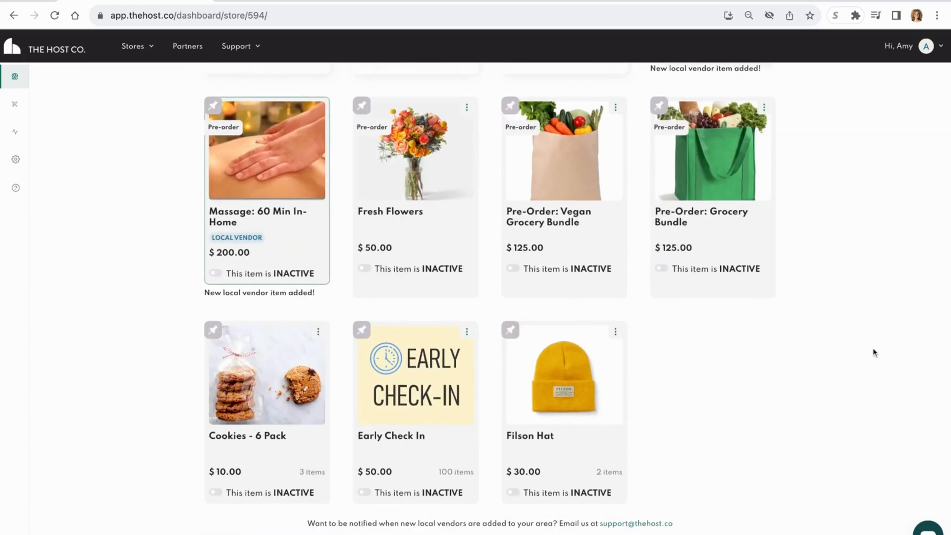
# - Start adding a product of the Add-ons type based on the Midstay cleaning template
pyautogui.scroll(5, 871, 334)
pyautogui.scroll(5, 871, 333)
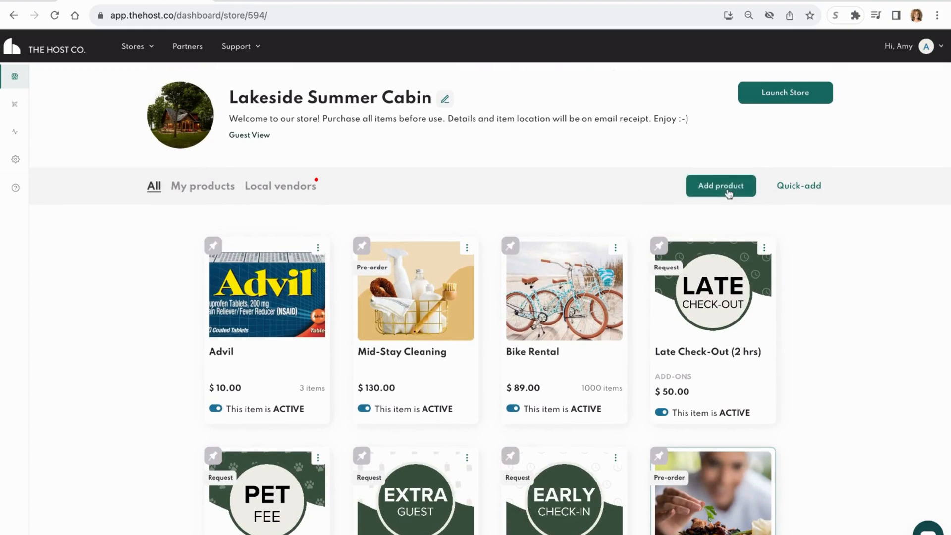
pyautogui.click(728, 194)
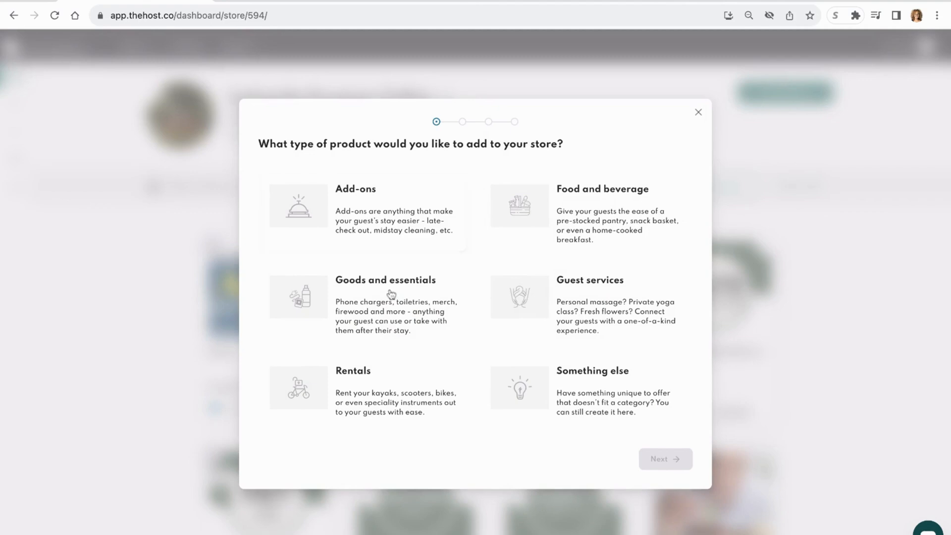
pyautogui.click(388, 222)
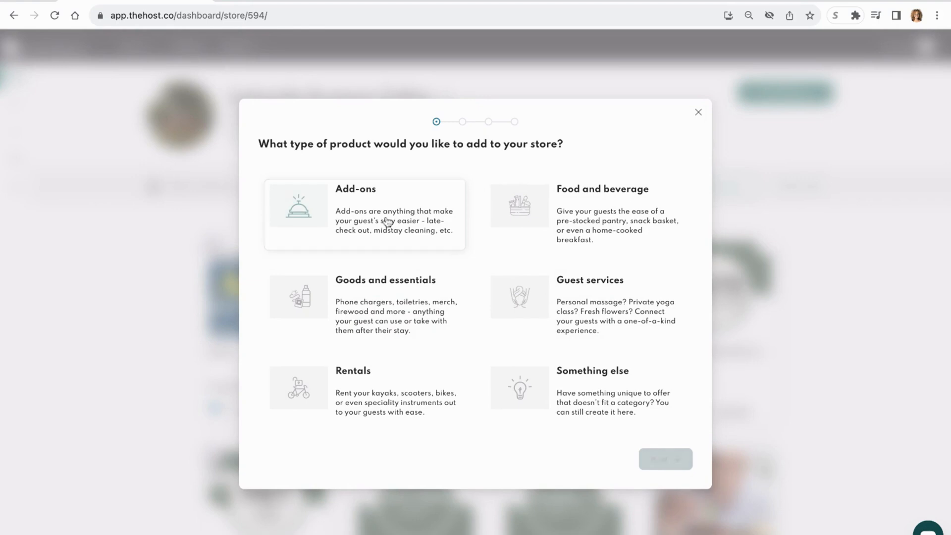
pyautogui.click(673, 460)
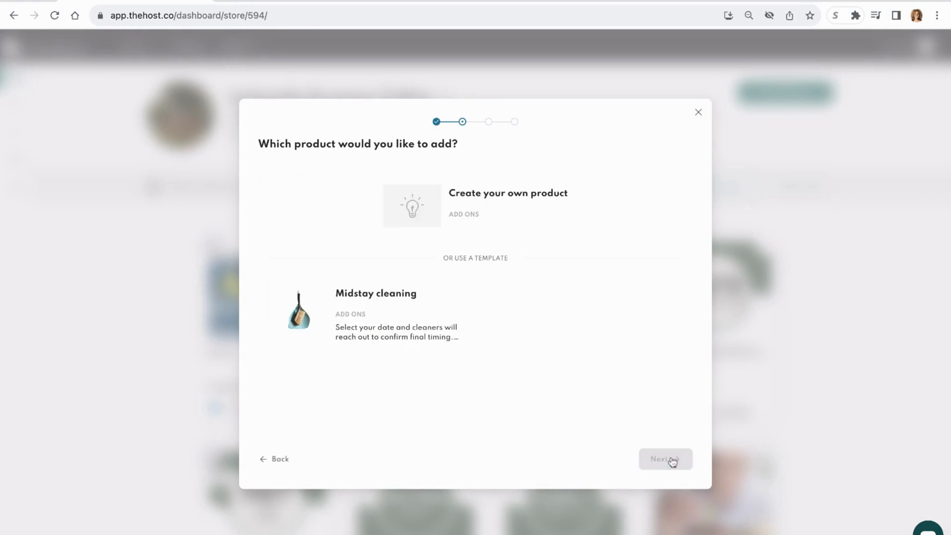
pyautogui.click(380, 318)
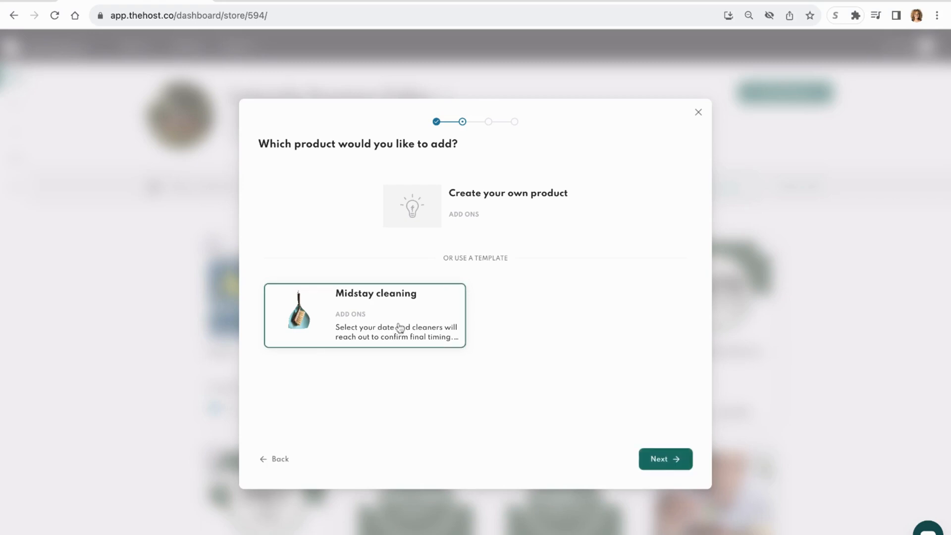
pyautogui.click(668, 464)
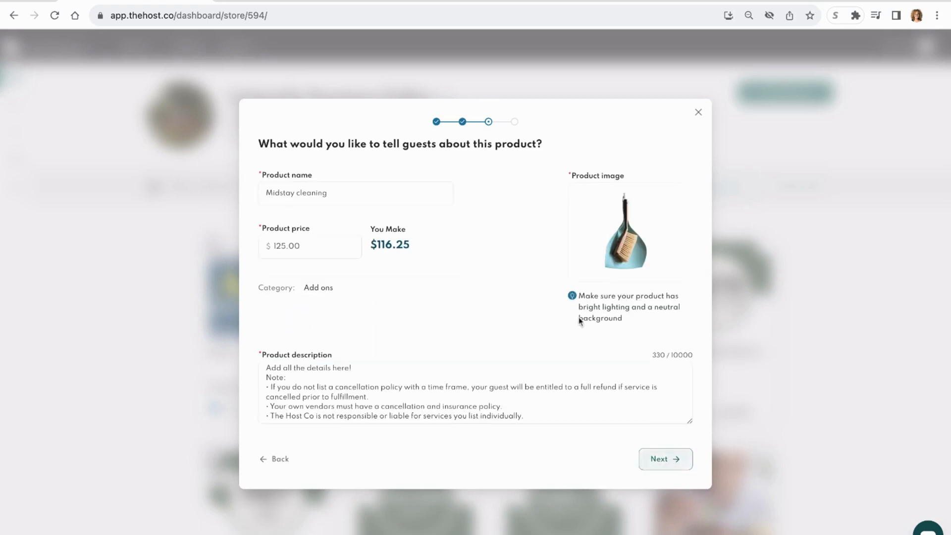
# - Examine the template's product name, price and host earnings without changing them
pyautogui.click(385, 193)
pyautogui.moveTo(300, 193); pyautogui.dragTo(368, 191)
pyautogui.tripleClick(367, 192)
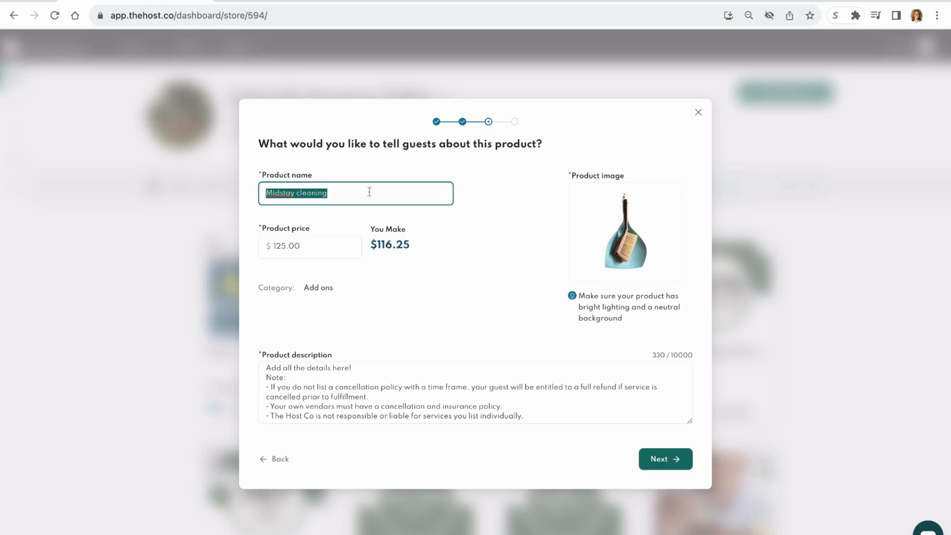
pyautogui.click(368, 192)
pyautogui.click(334, 251)
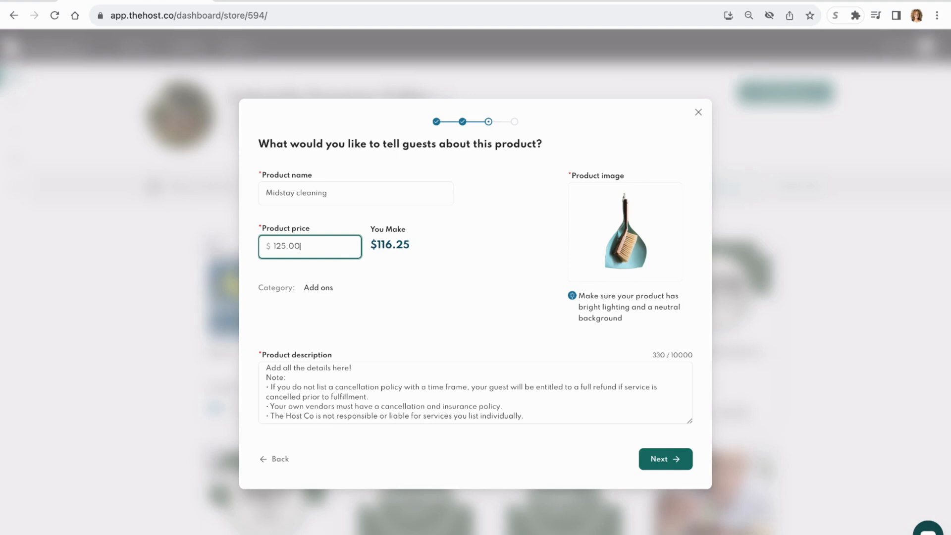
pyautogui.moveTo(302, 247); pyautogui.dragTo(270, 247)
pyautogui.click(486, 228)
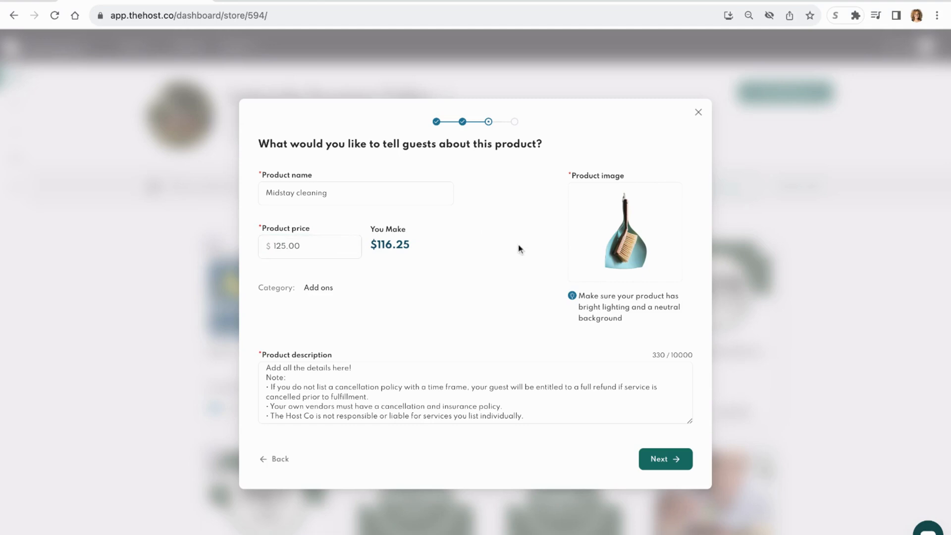
pyautogui.moveTo(381, 232); pyautogui.dragTo(417, 249)
pyautogui.doubleClick(418, 249)
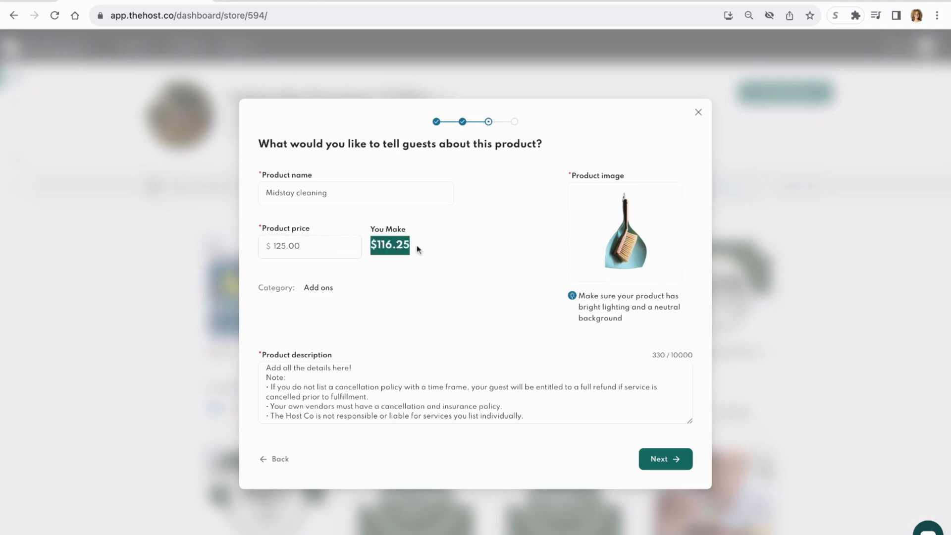
pyautogui.click(488, 232)
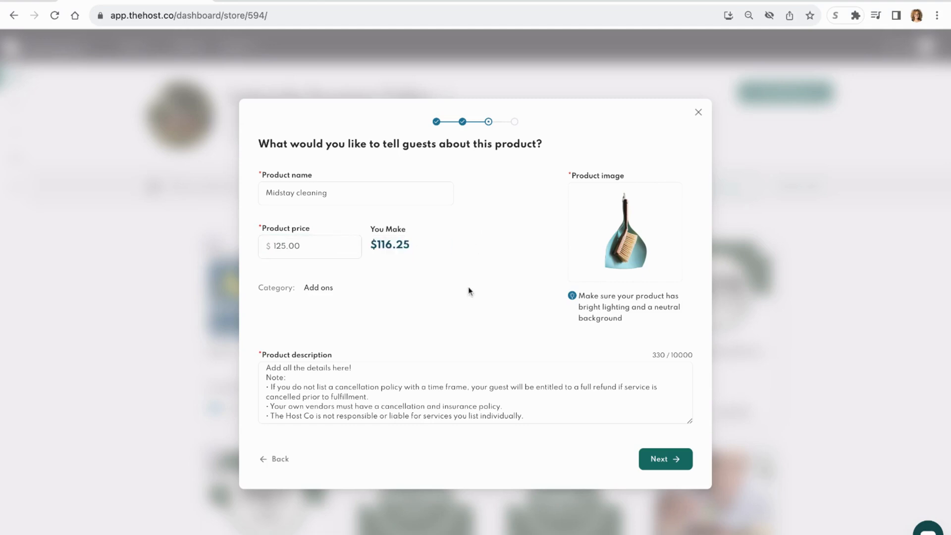
# - Examine the product image, the product description and the instructions for guests after purchase
pyautogui.scroll(-3, 451, 285)
pyautogui.scroll(3, 505, 271)
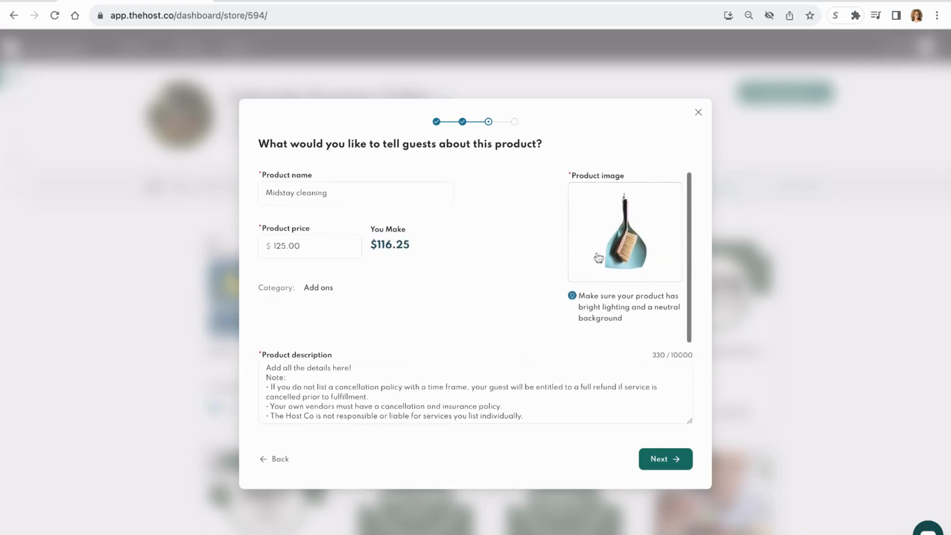
pyautogui.scroll(-2, 495, 282)
pyautogui.click(390, 321)
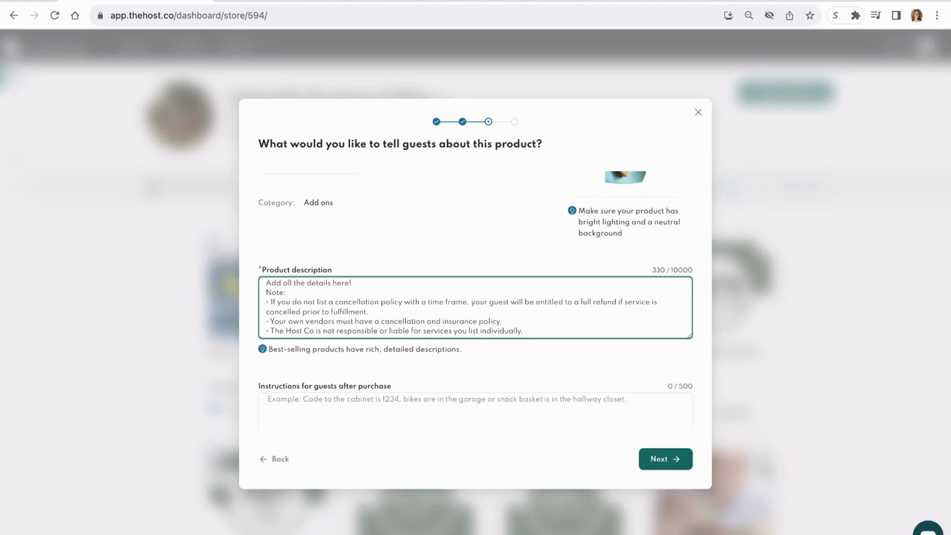
pyautogui.scroll(-1, 340, 337)
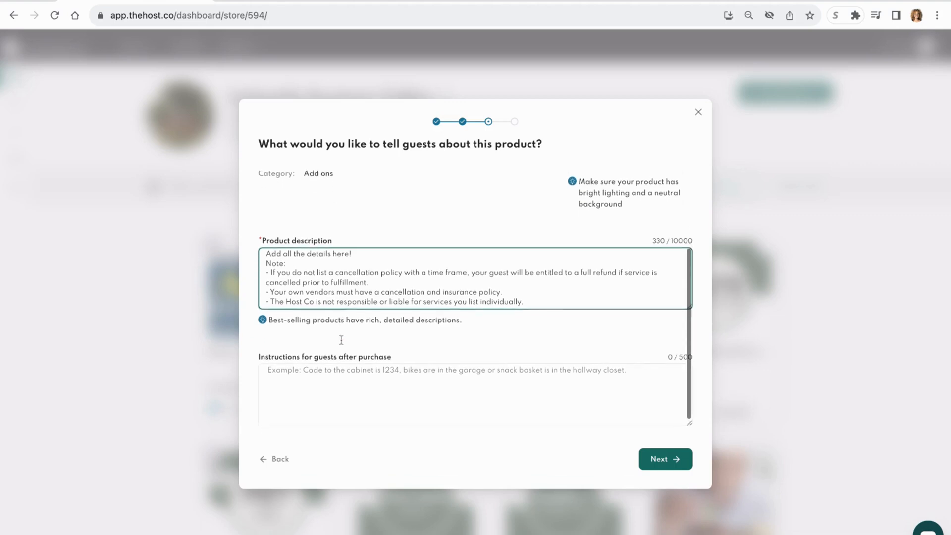
pyautogui.click(320, 375)
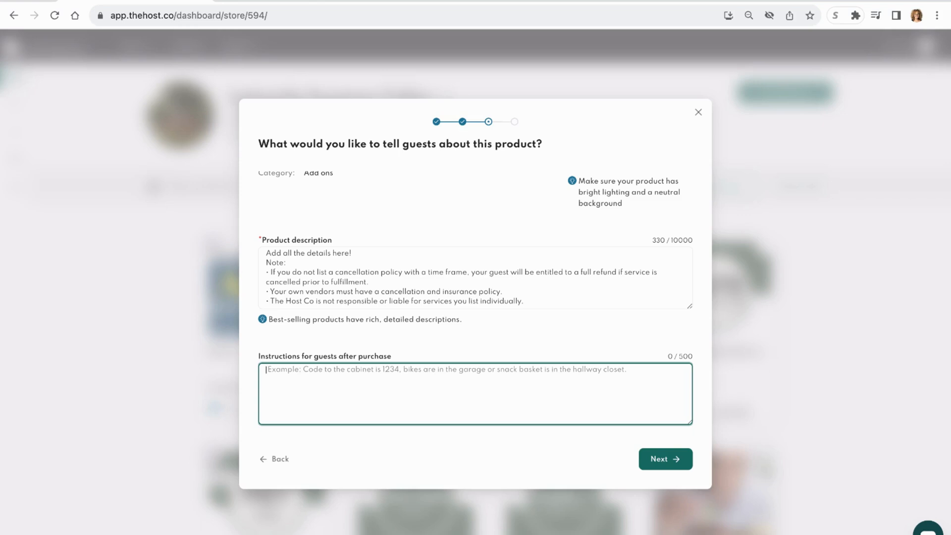
# - Continue to the product management settings and check the immediate availability and days of notice questions
pyautogui.click(670, 458)
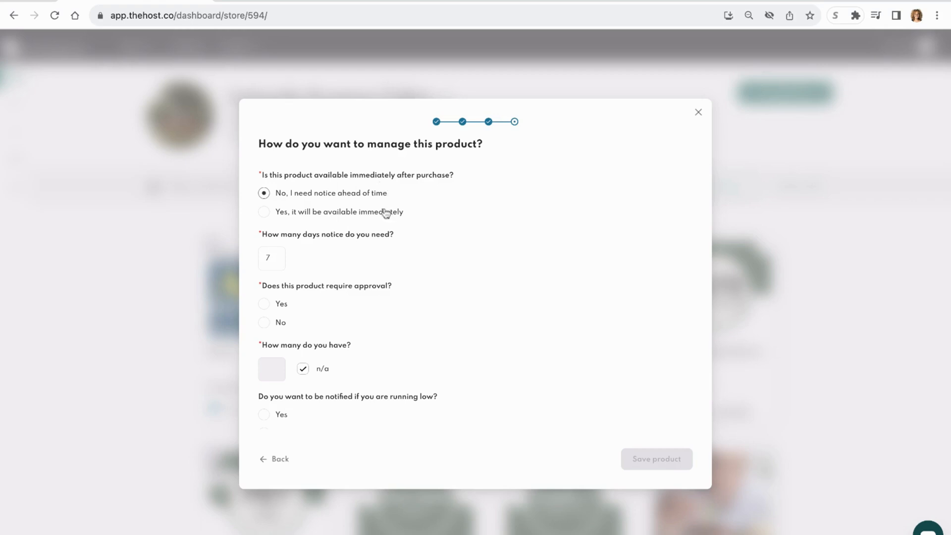
pyautogui.scroll(-2, 386, 213)
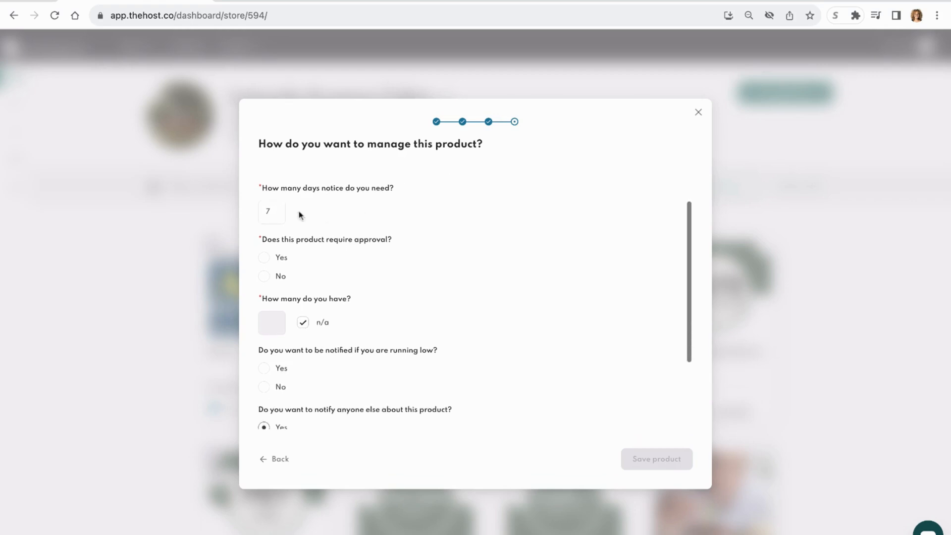
pyautogui.click(275, 214)
pyautogui.scroll(-1, 459, 278)
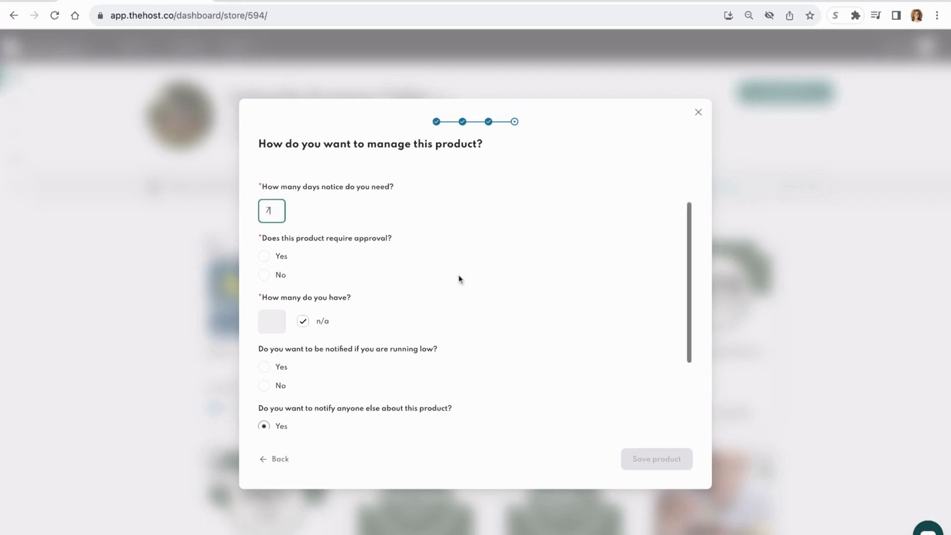
pyautogui.scroll(-1, 459, 278)
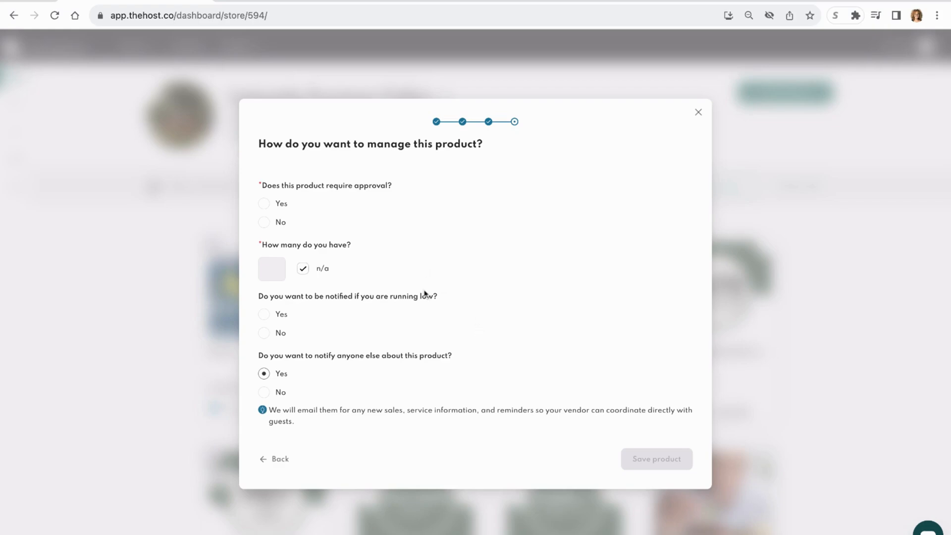
# - Review the approval, quantity, low-stock and vendor notification settings, and discard the new product without saving
pyautogui.scroll(-1, 425, 294)
pyautogui.scroll(1, 425, 295)
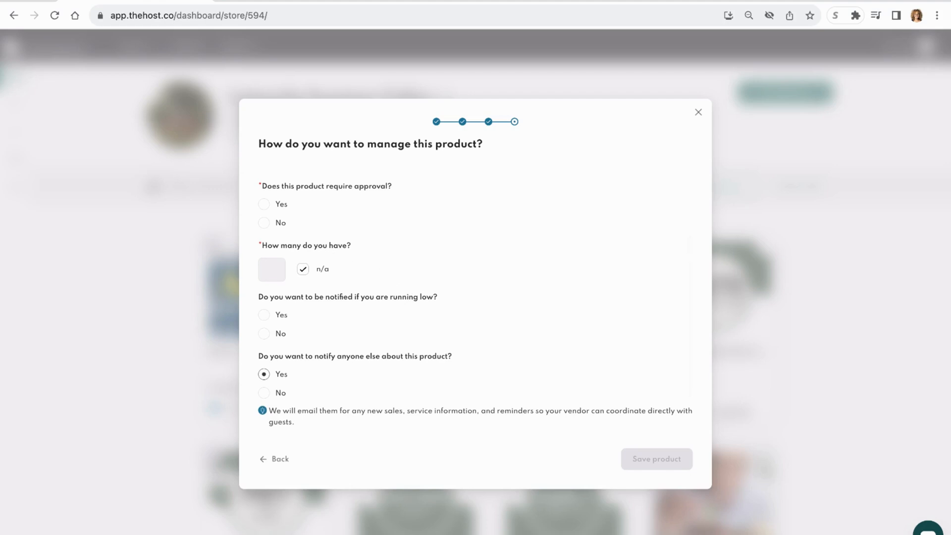
pyautogui.scroll(1, 331, 245)
pyautogui.scroll(-2, 332, 242)
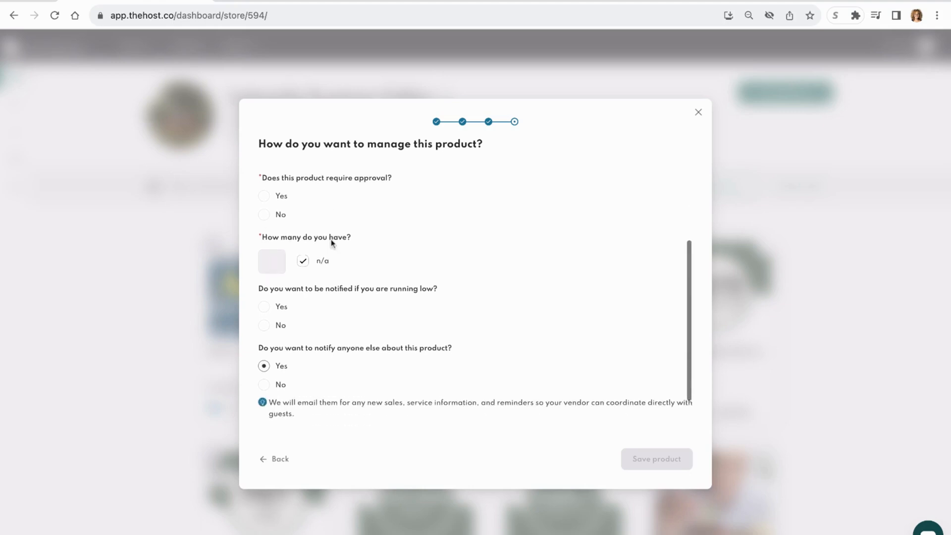
pyautogui.scroll(-1, 331, 242)
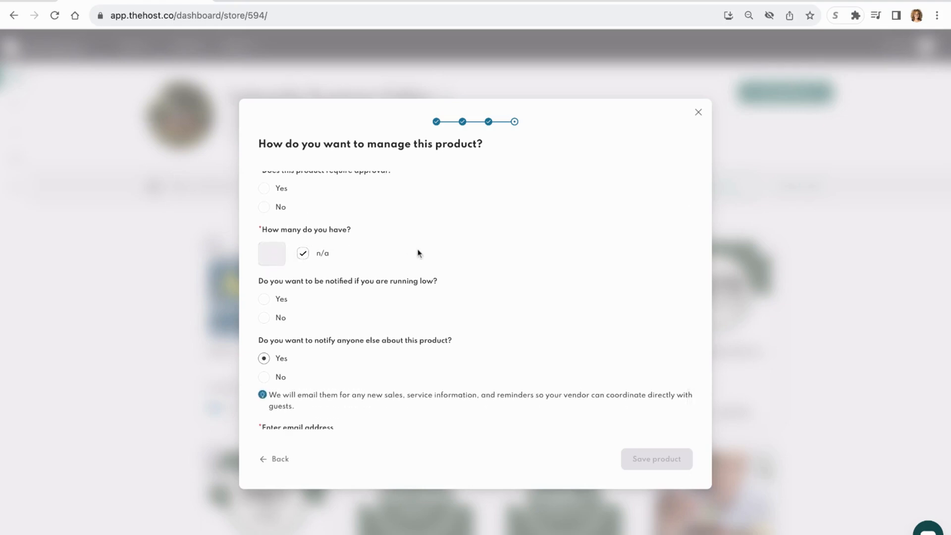
pyautogui.scroll(-3, 418, 253)
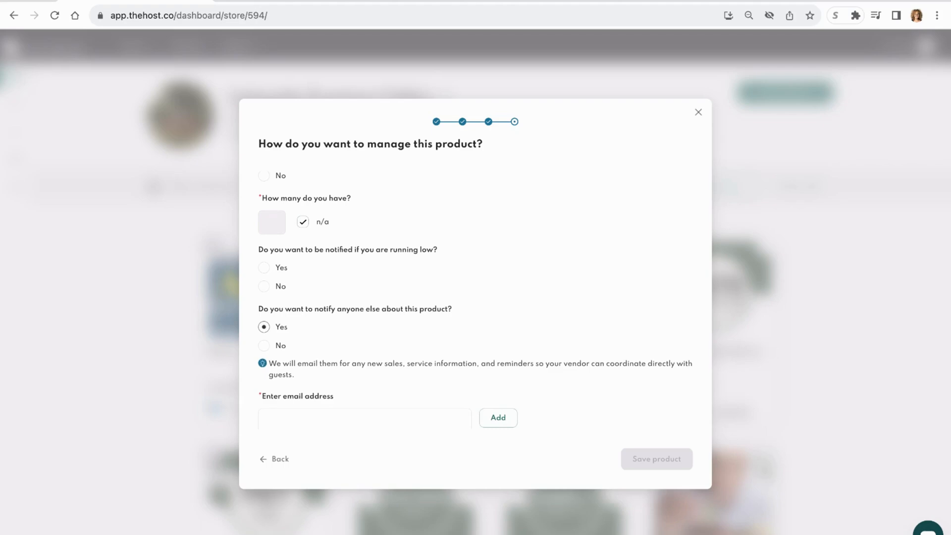
pyautogui.scroll(-1, 317, 305)
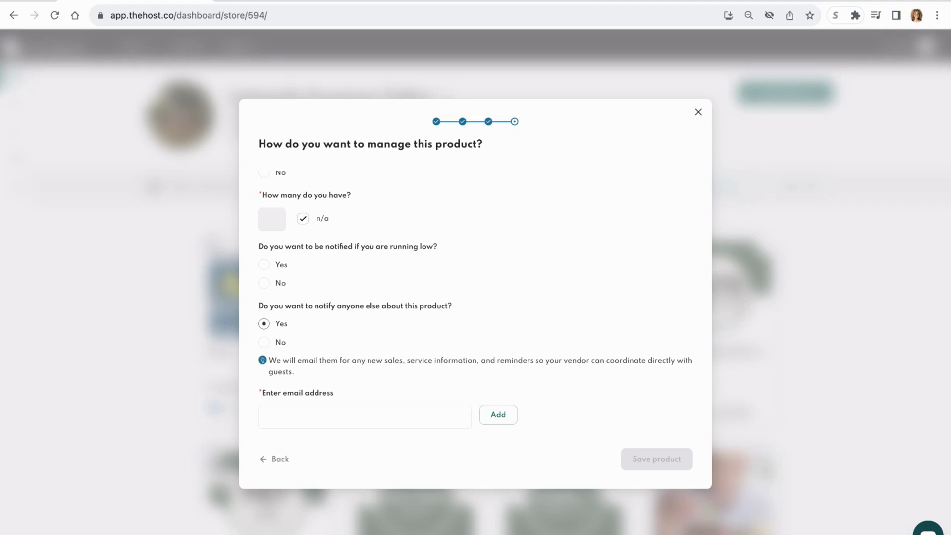
pyautogui.click(699, 112)
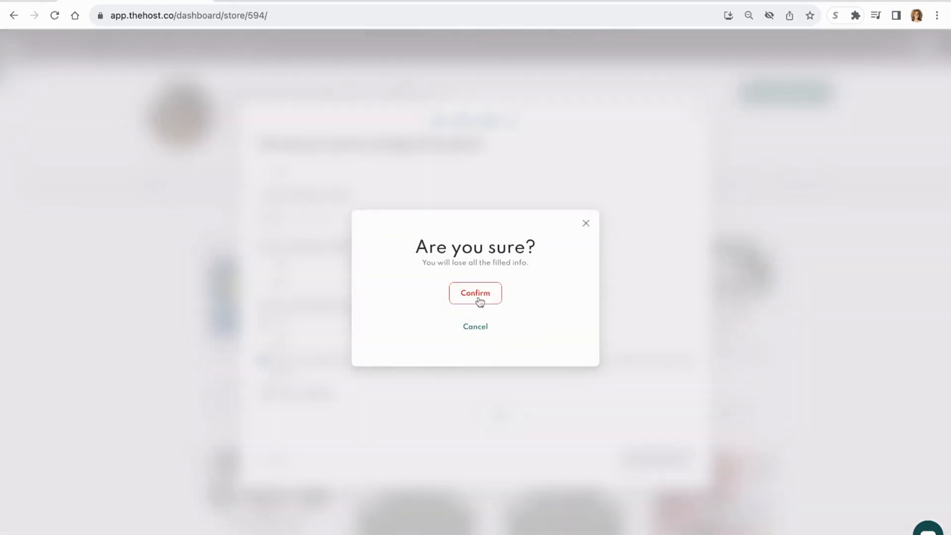
pyautogui.click(478, 296)
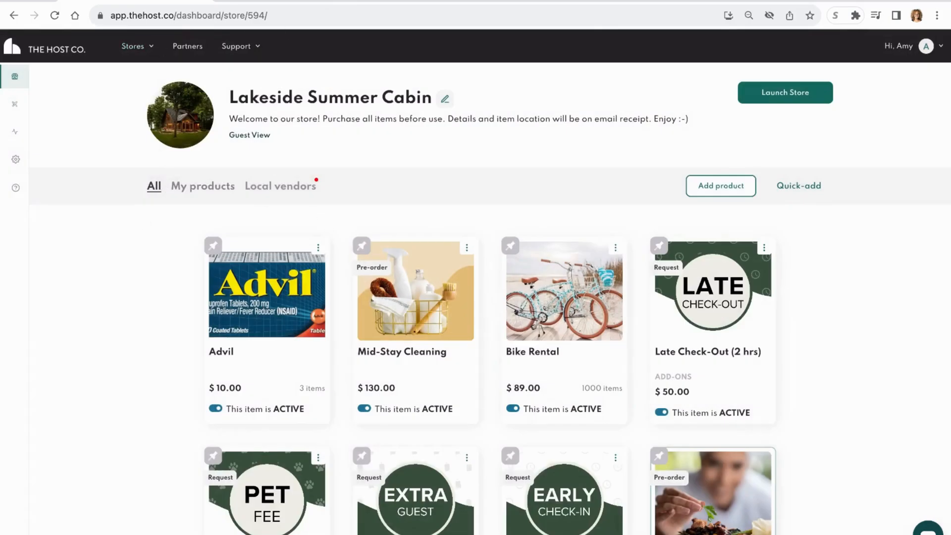
# - Show the list of all stores and look through their products, orders and sales
pyautogui.click(150, 47)
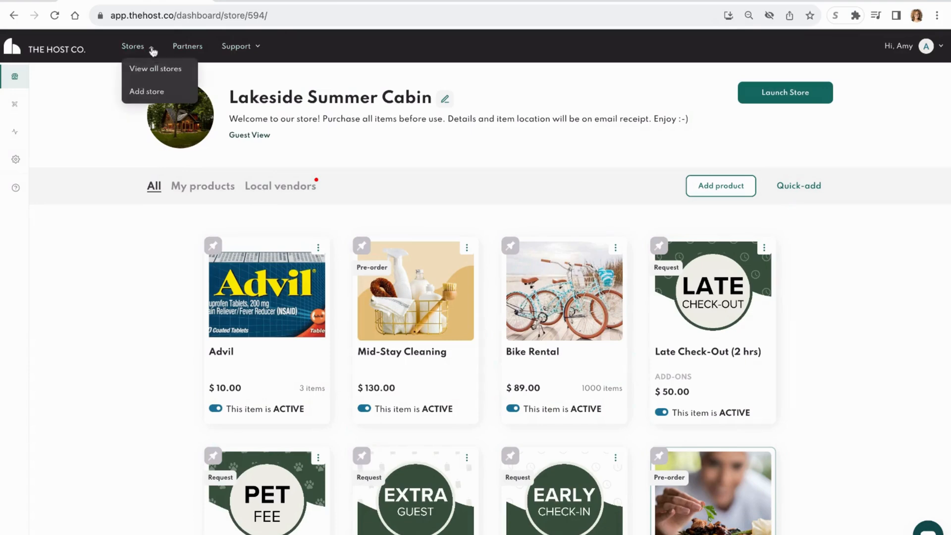
pyautogui.click(144, 72)
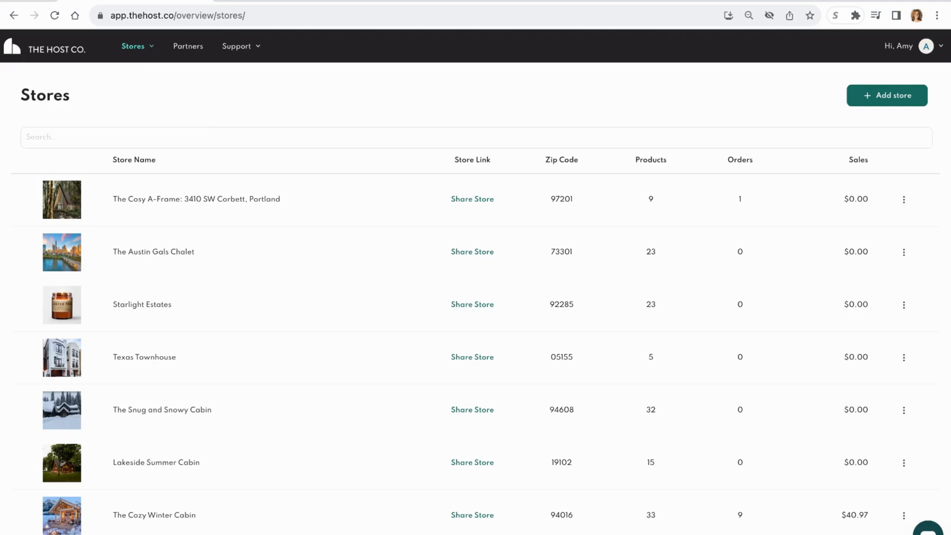
pyautogui.scroll(-2, 281, 296)
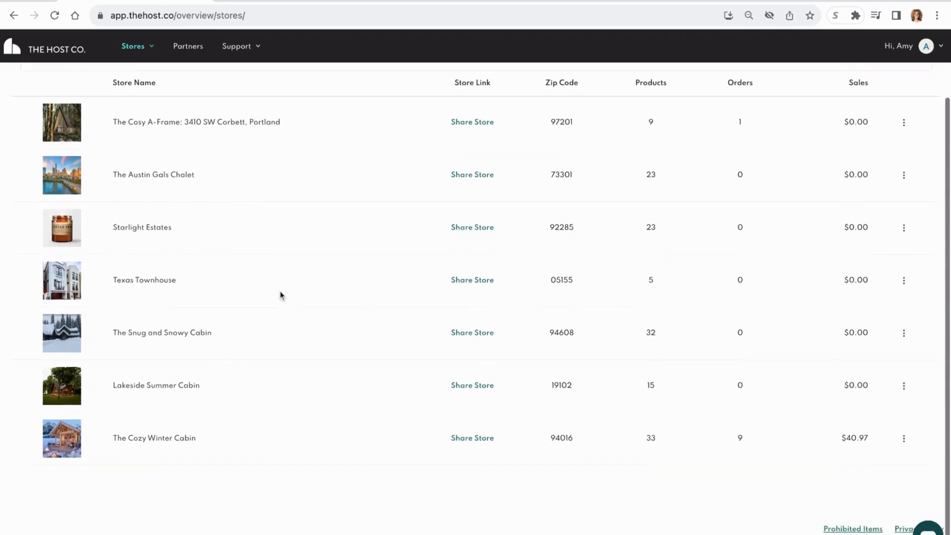
pyautogui.scroll(1, 266, 362)
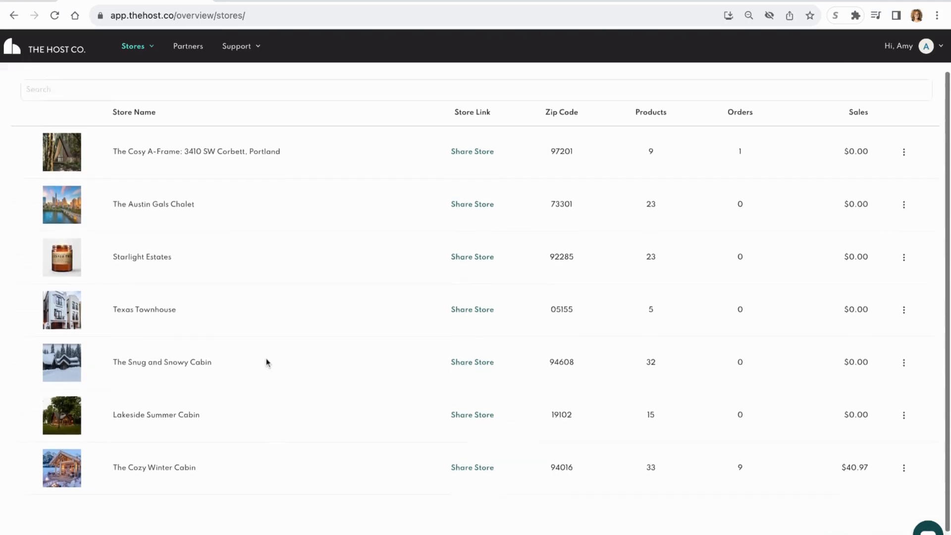
pyautogui.scroll(1, 266, 362)
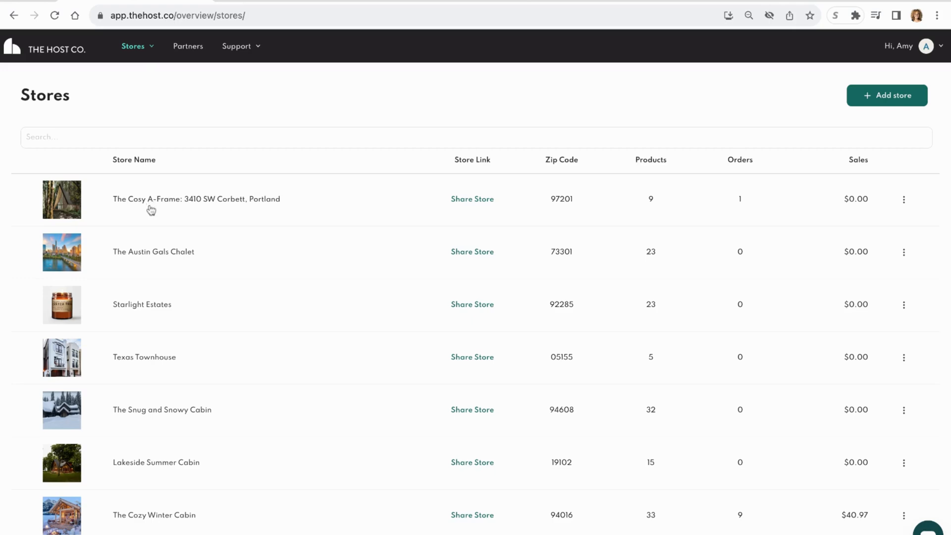
# - Open The Cozy Winter Cabin store from the store list and browse its products
pyautogui.scroll(-3, 146, 418)
pyautogui.click(146, 441)
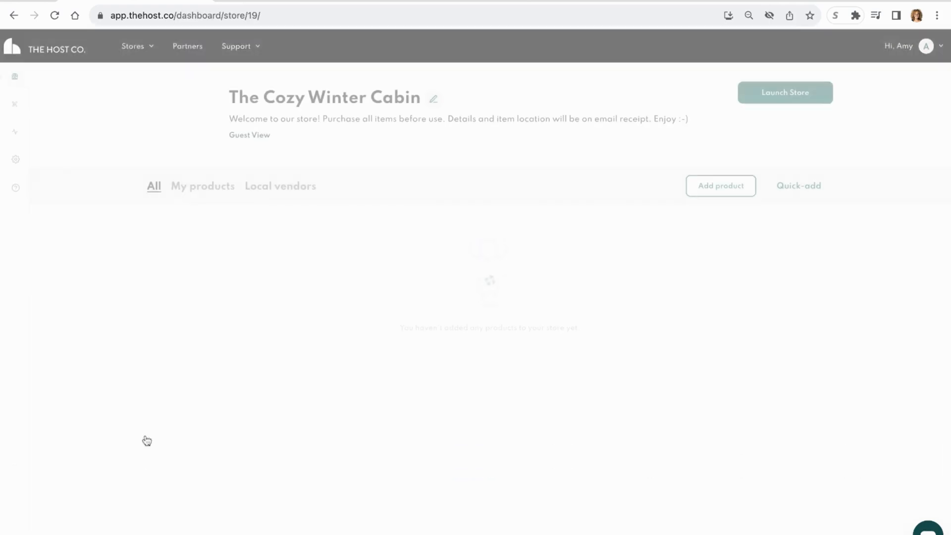
pyautogui.scroll(-1, 723, 457)
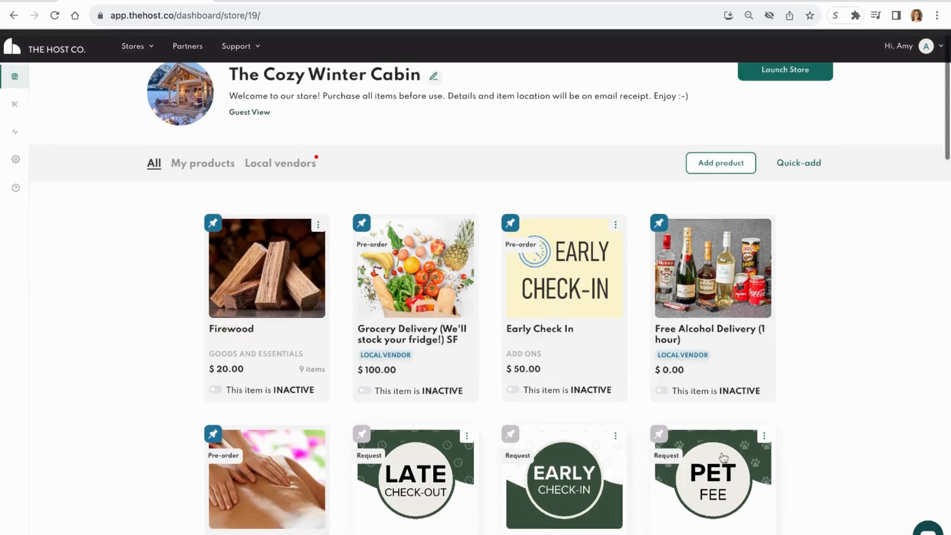
pyautogui.scroll(-3, 724, 457)
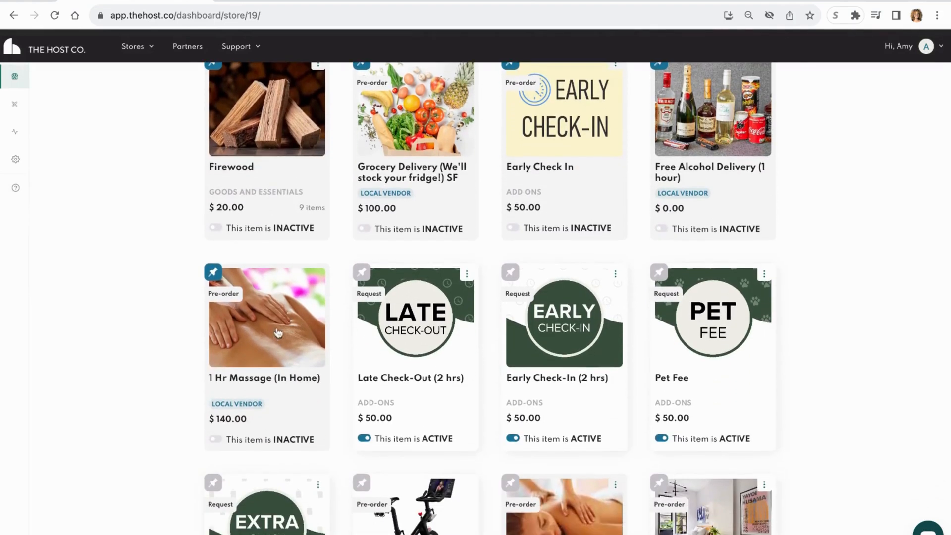
# - View the details of the local vendor product 1 Hr Massage (In Home), closing them when done
pyautogui.click(271, 328)
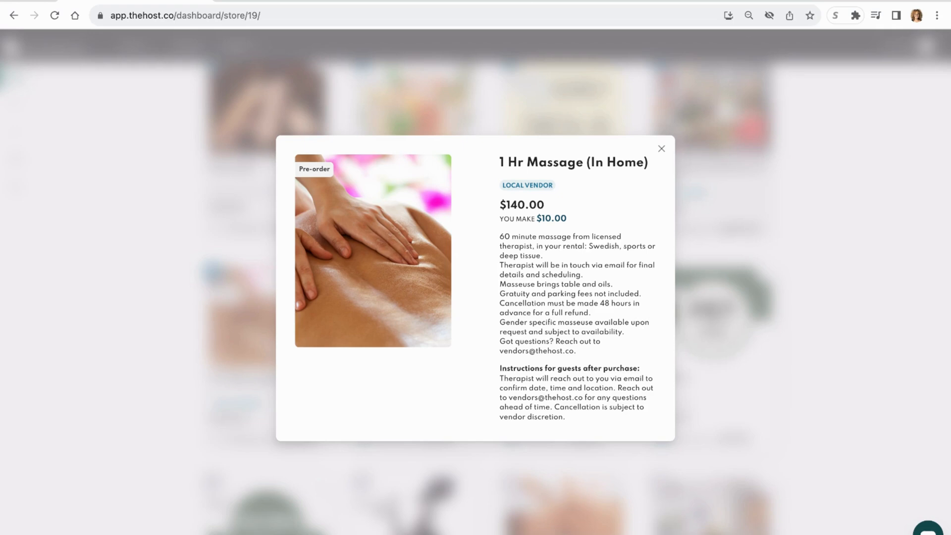
pyautogui.click(662, 149)
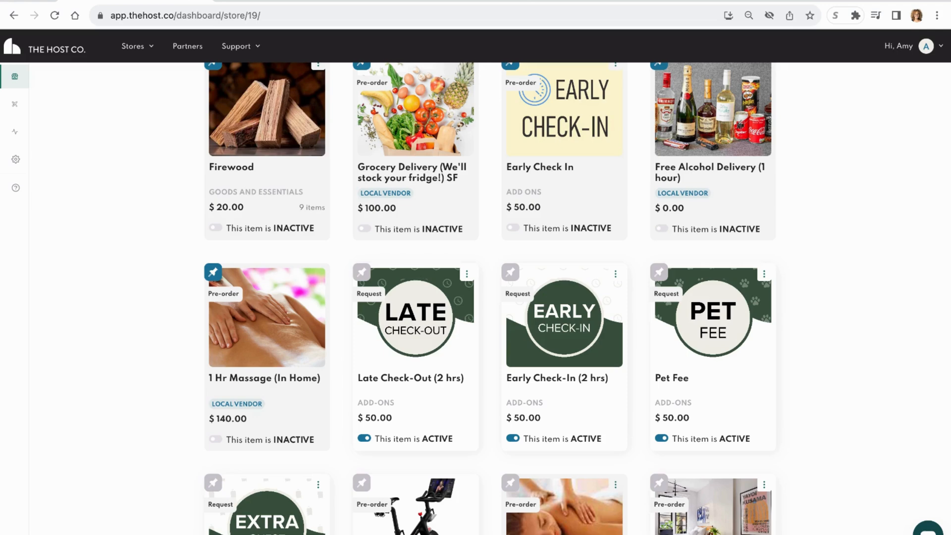
pyautogui.scroll(1, 577, 297)
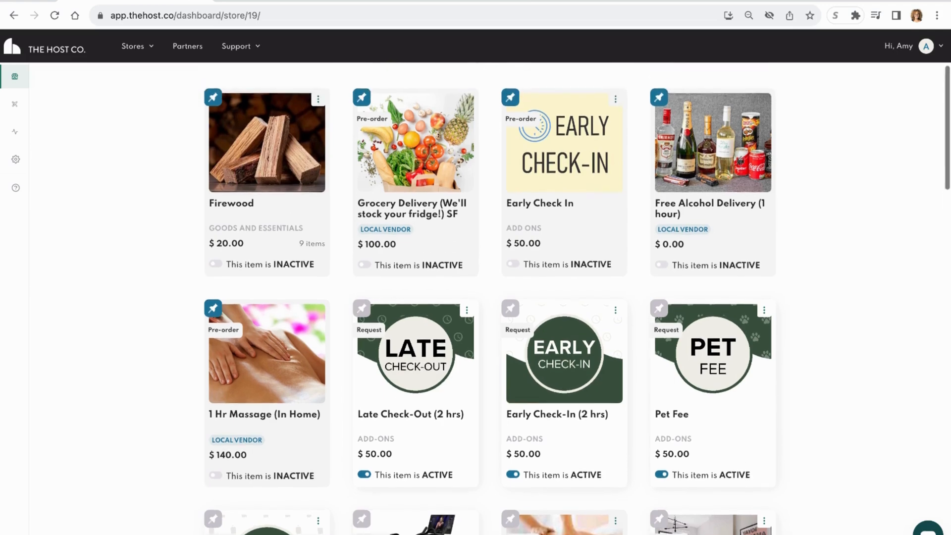